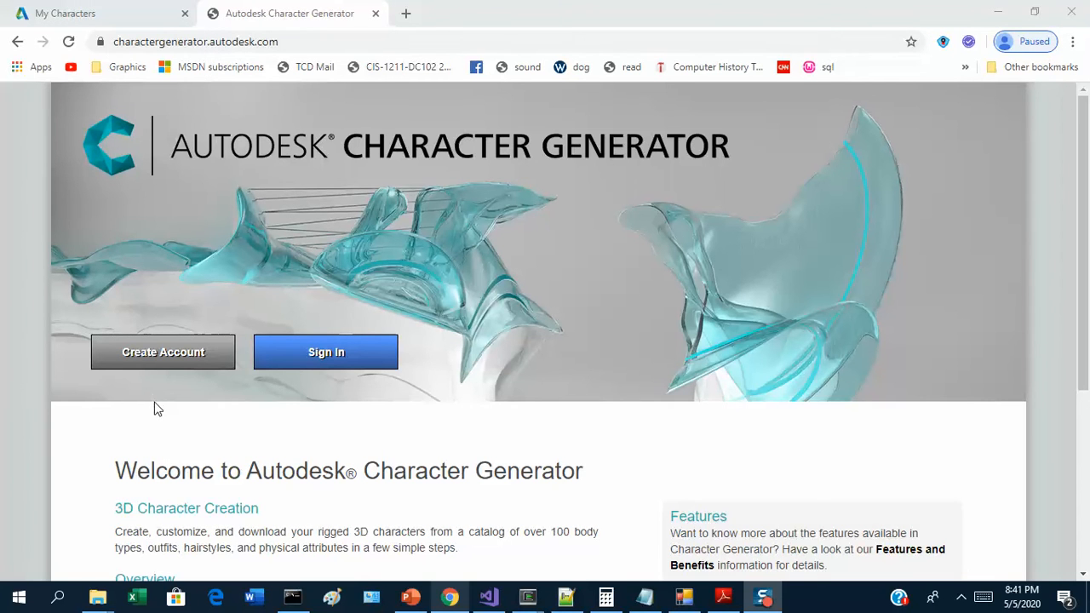
- Start a new character from My Characters using the Standard-style Alice preset and open it for customization
click(94, 19)
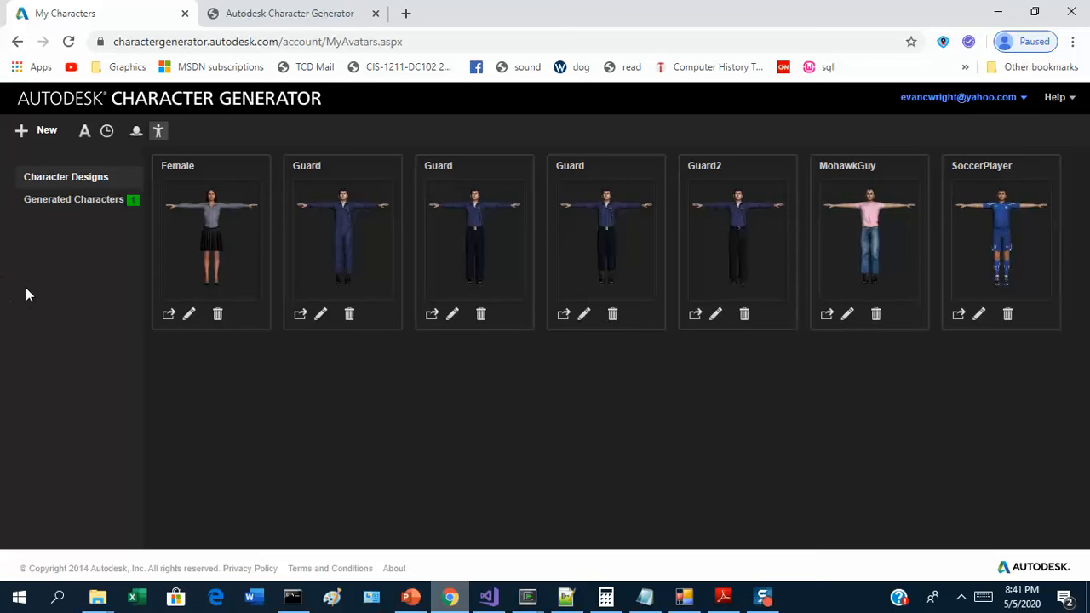
click(36, 135)
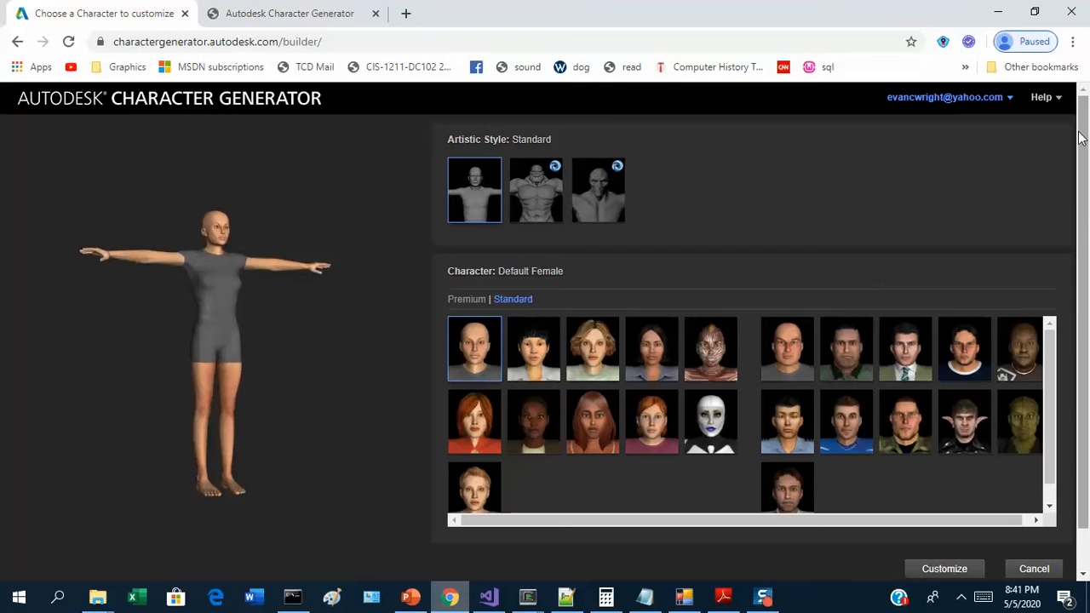
drag(1081, 134, 1081, 178)
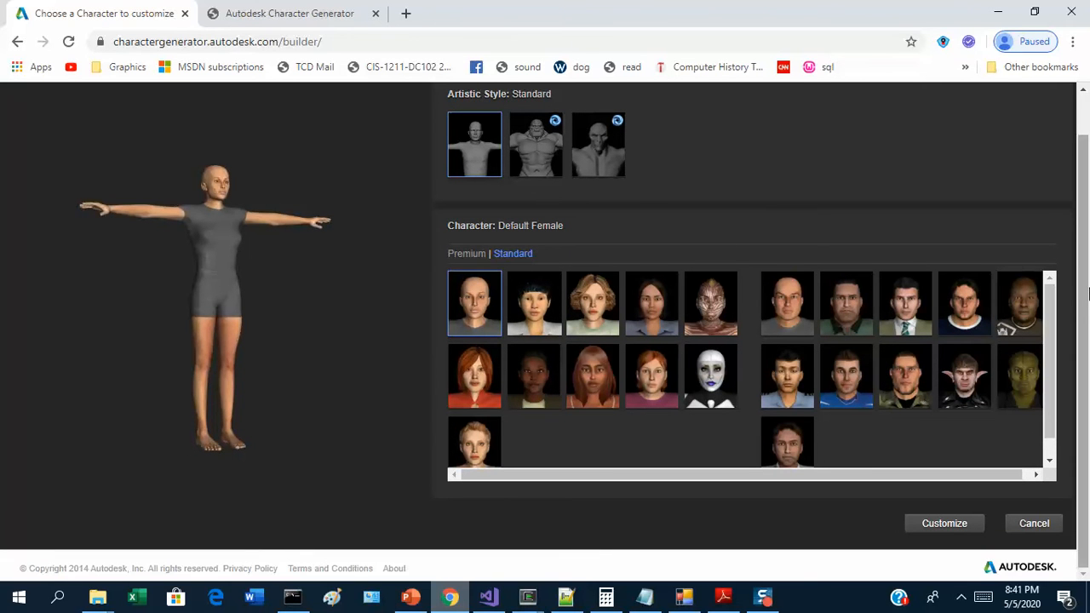
drag(1085, 274, 1088, 228)
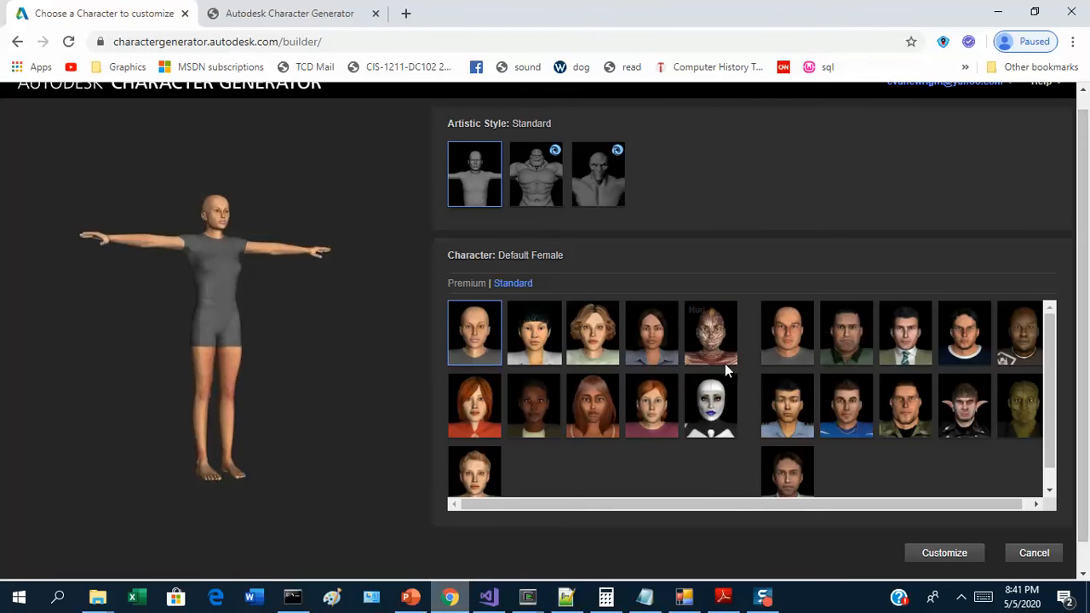
click(530, 337)
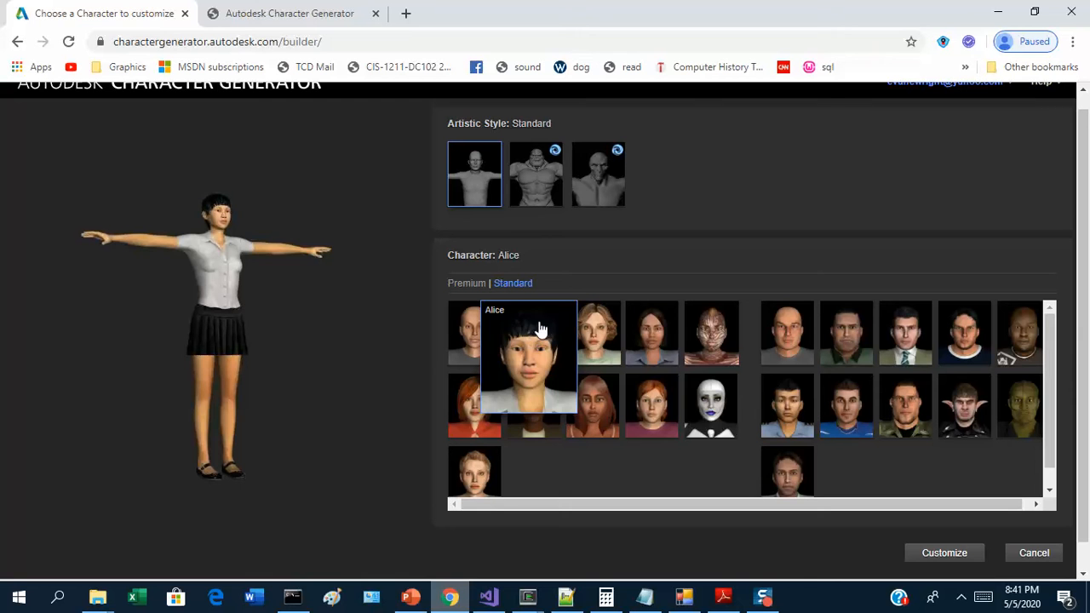
drag(1088, 227, 1085, 292)
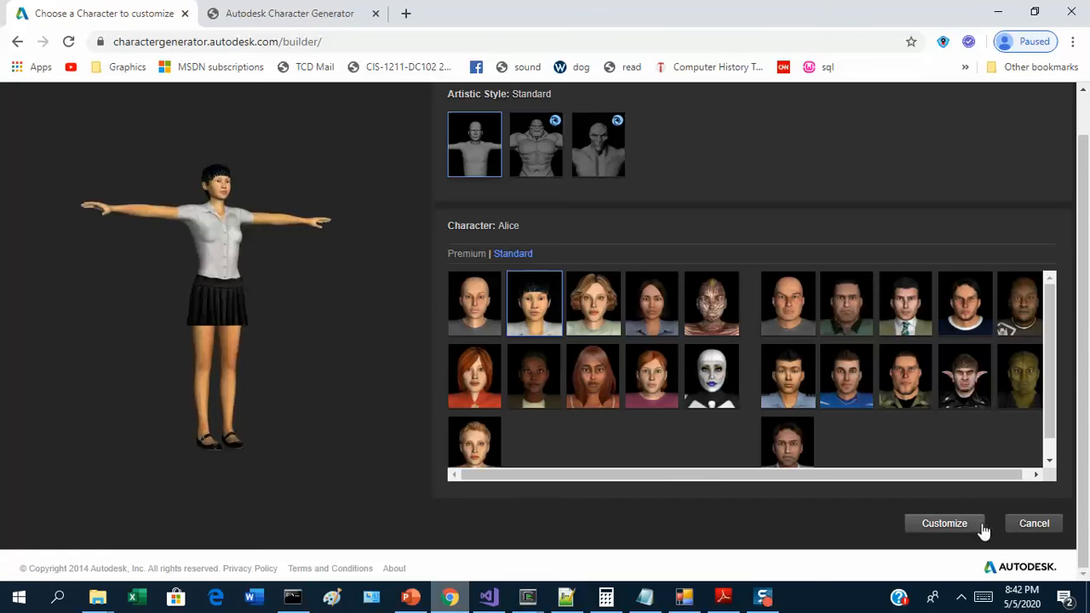
click(971, 527)
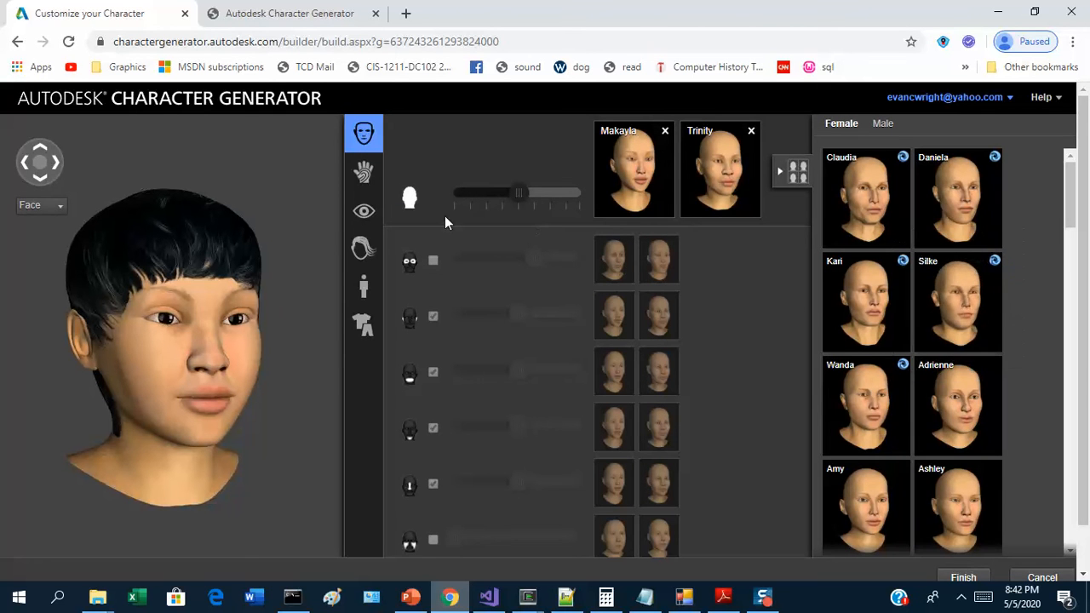
- Apply the premium female skin with tanned tone, thick dark arched eyebrows and red lips to the character
click(364, 182)
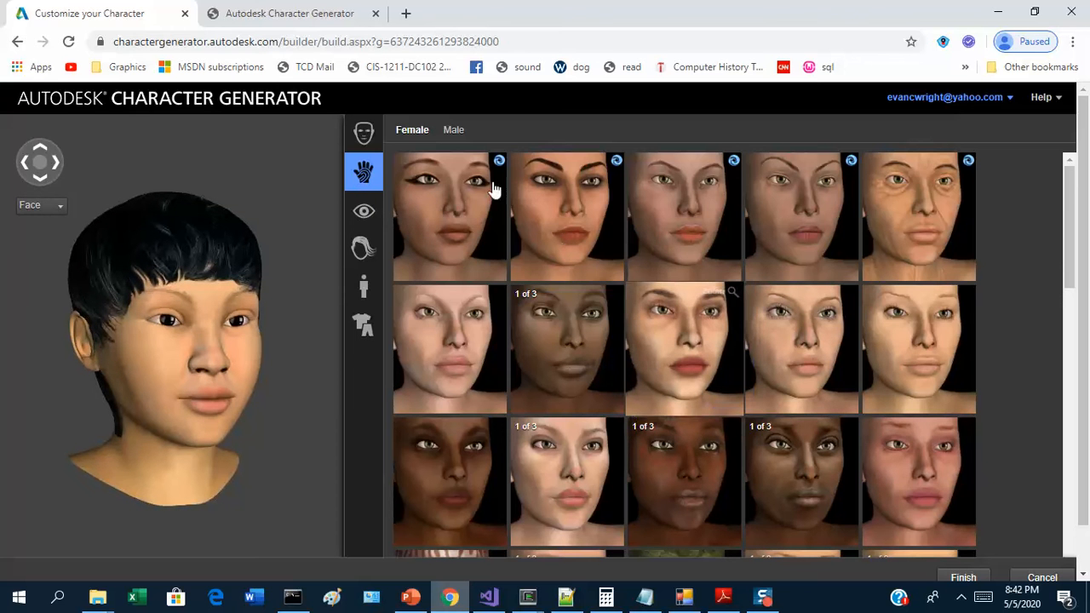
click(569, 205)
mouse_move(407, 219)
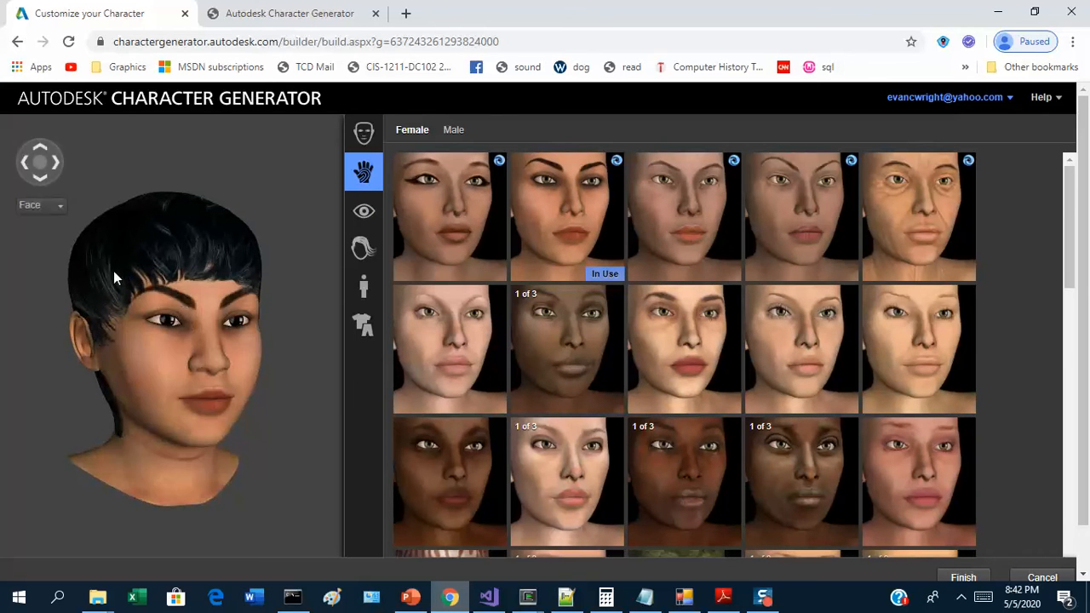
- Change the character's eye color to amber-orange and the hairstyle to the short dark mohawk
click(372, 222)
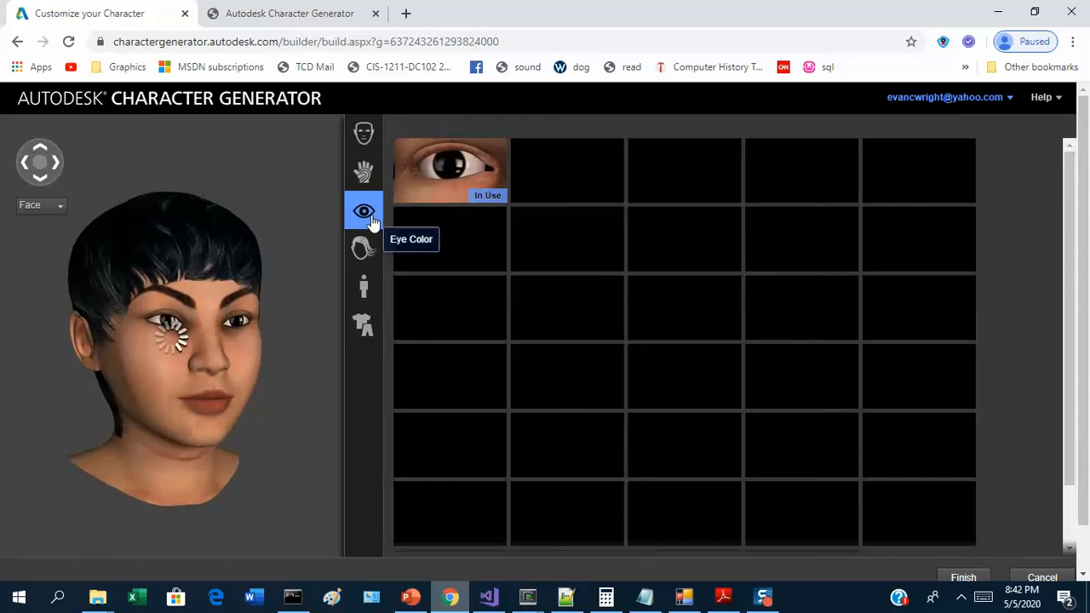
mouse_move(811, 293)
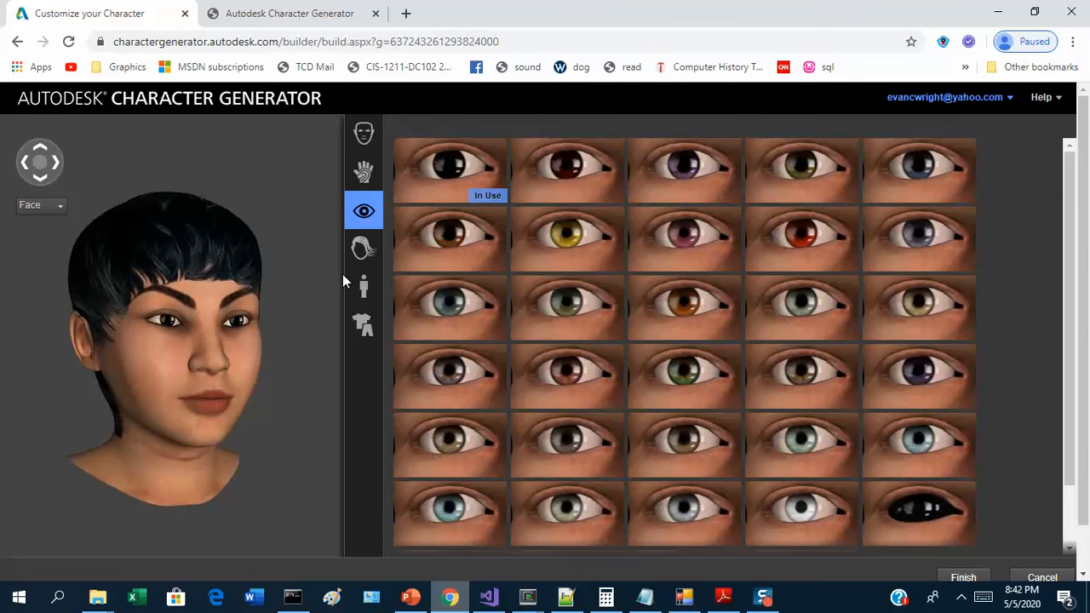
mouse_move(681, 305)
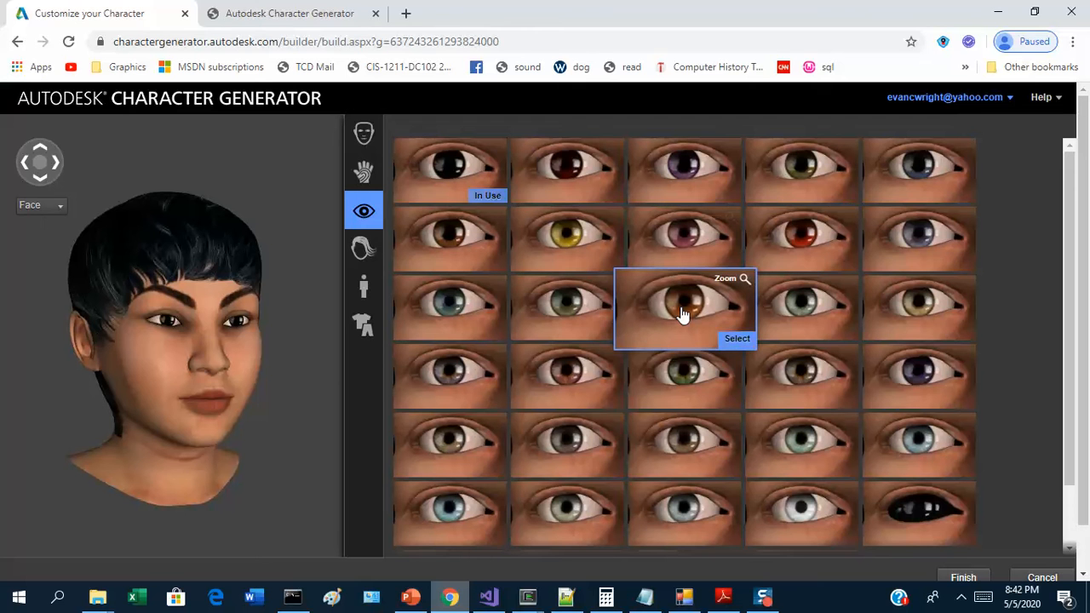
click(736, 339)
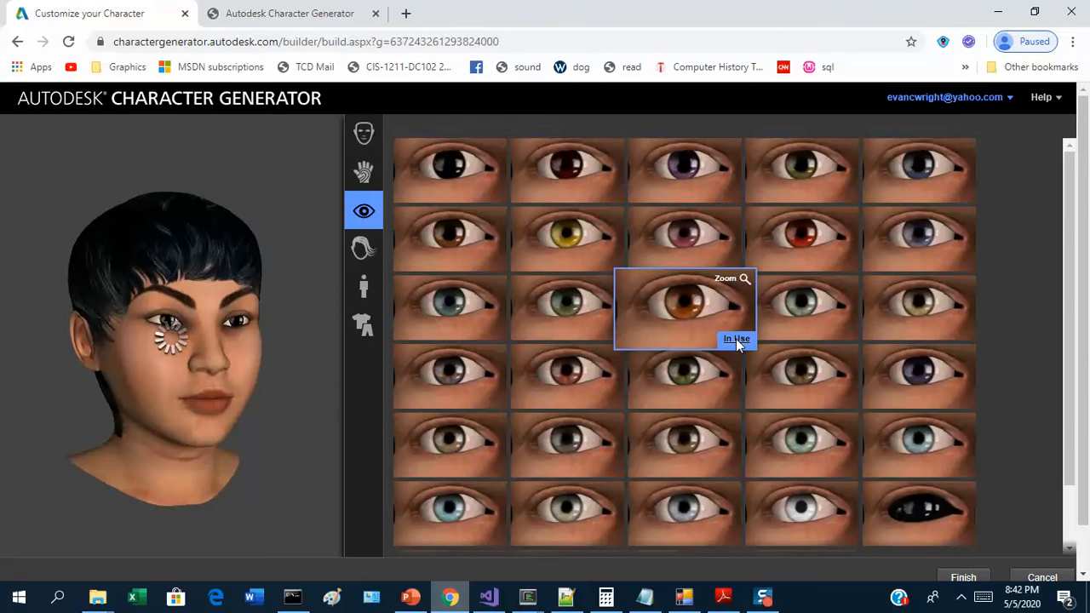
click(358, 265)
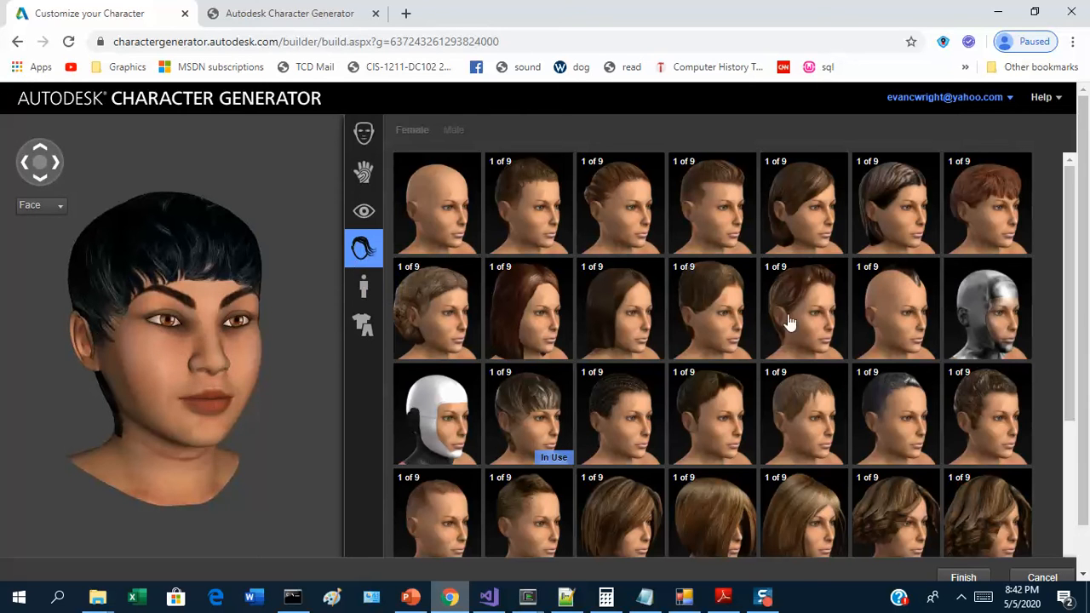
click(909, 322)
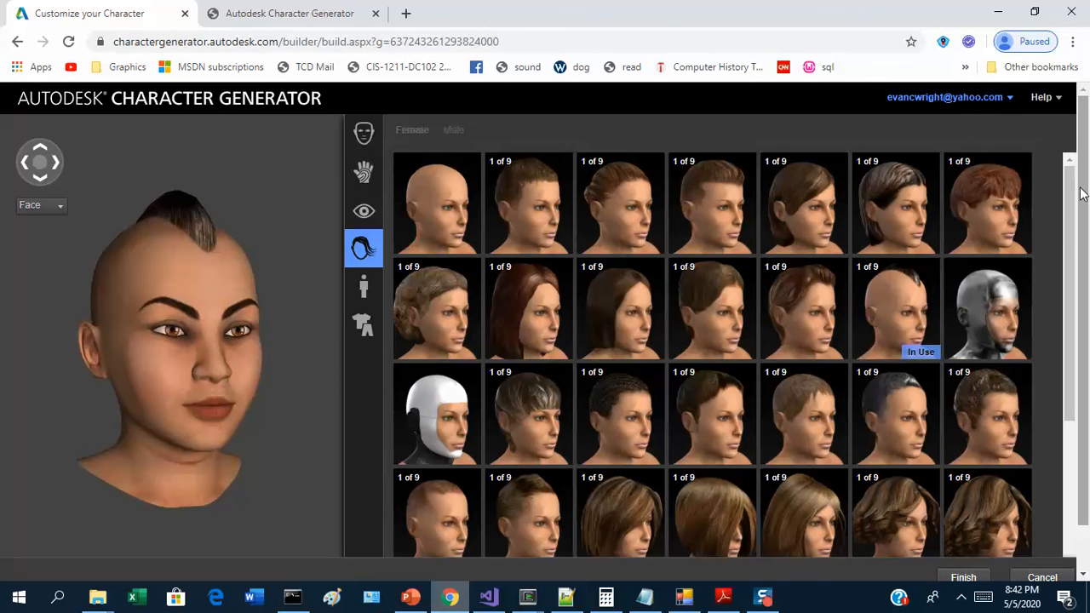
- Dress the character in the blue scrub top with stethoscope and dark navy pants
click(363, 287)
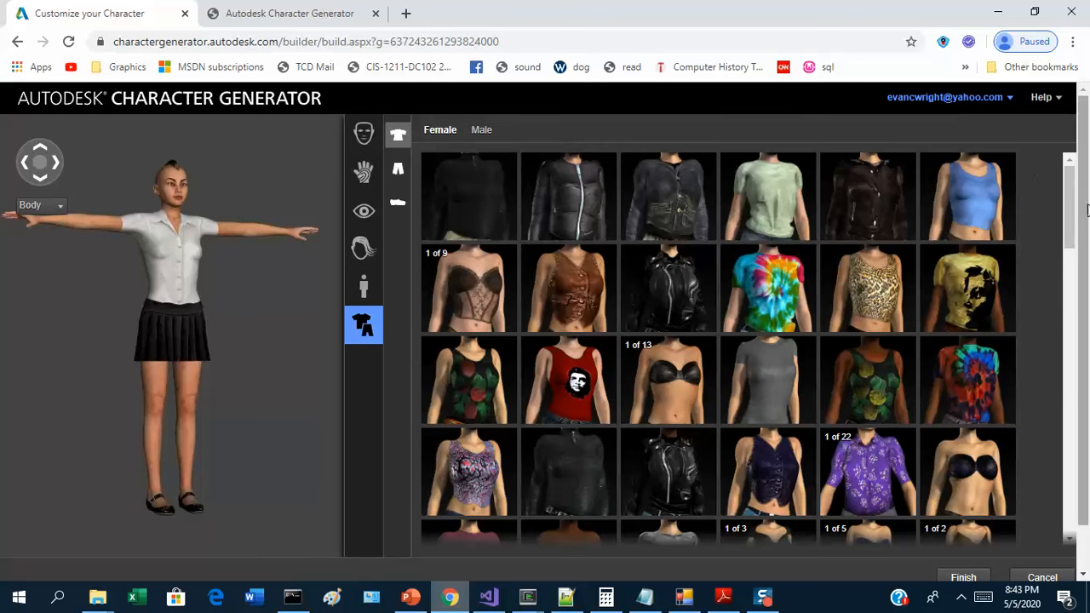
drag(1075, 213, 1071, 512)
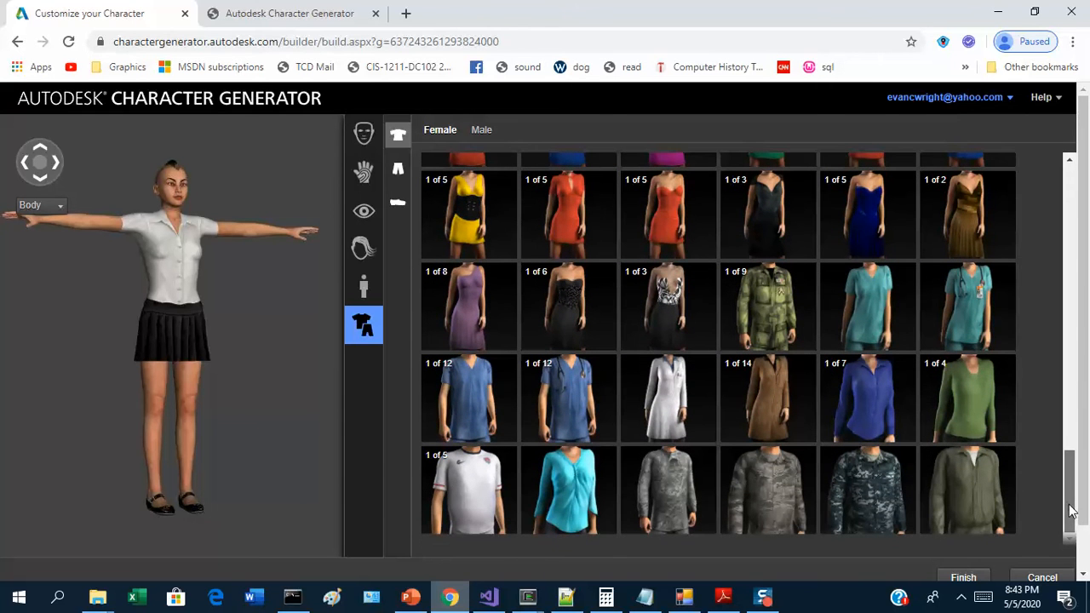
click(567, 375)
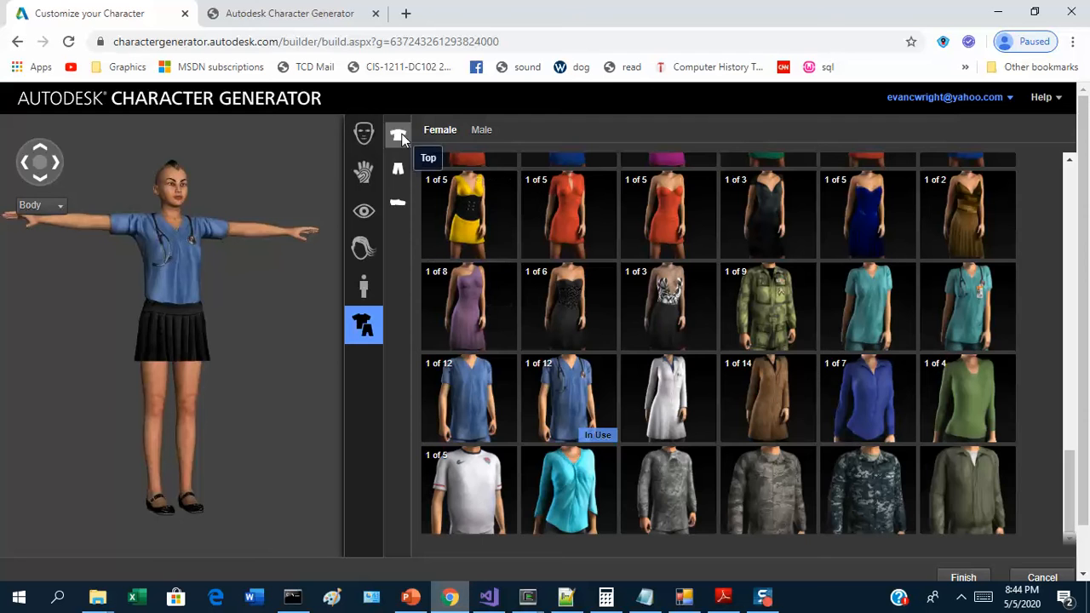
click(400, 175)
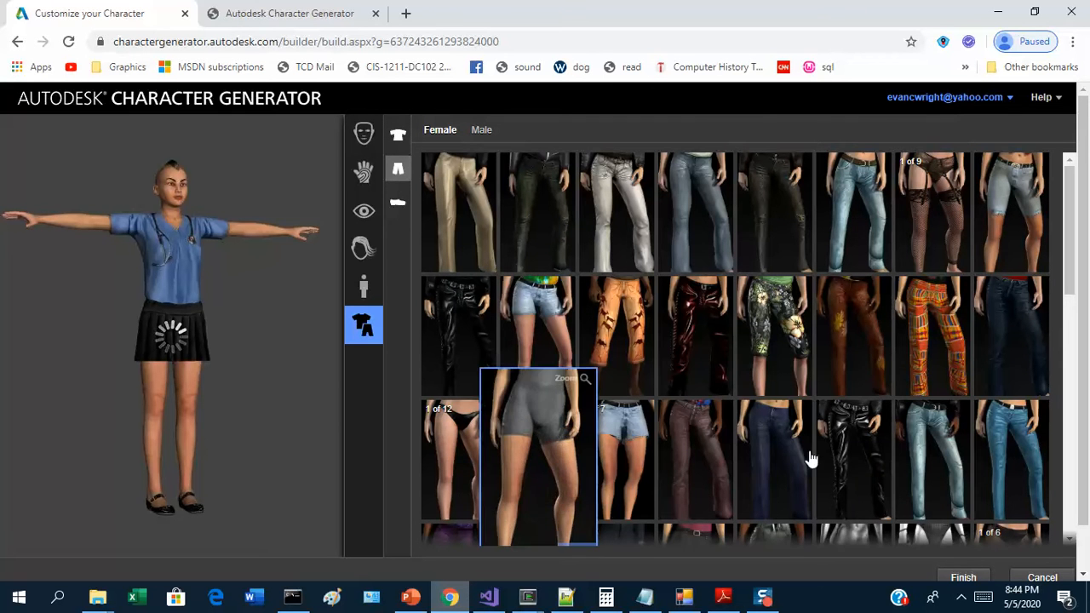
click(778, 460)
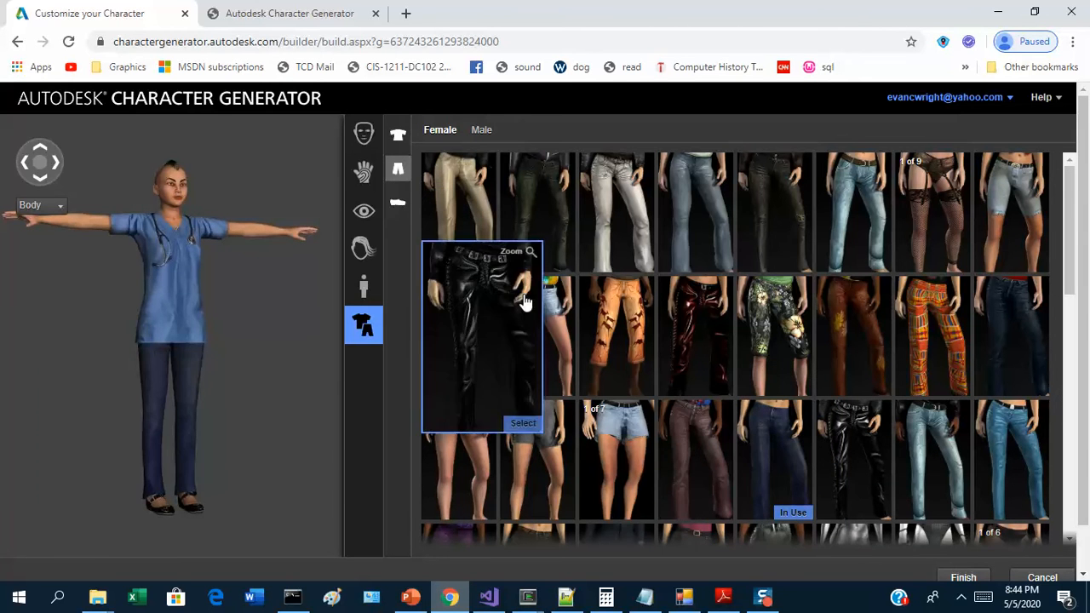
- Put the black low-cut shoes from the female footwear on the character and close the stray server Notepad window
click(398, 202)
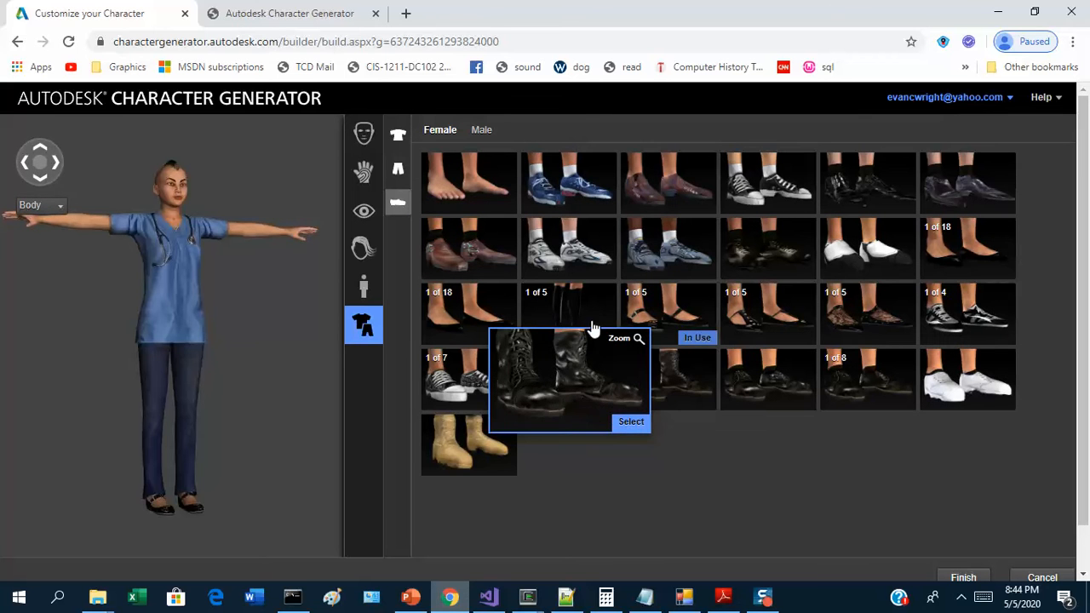
click(699, 396)
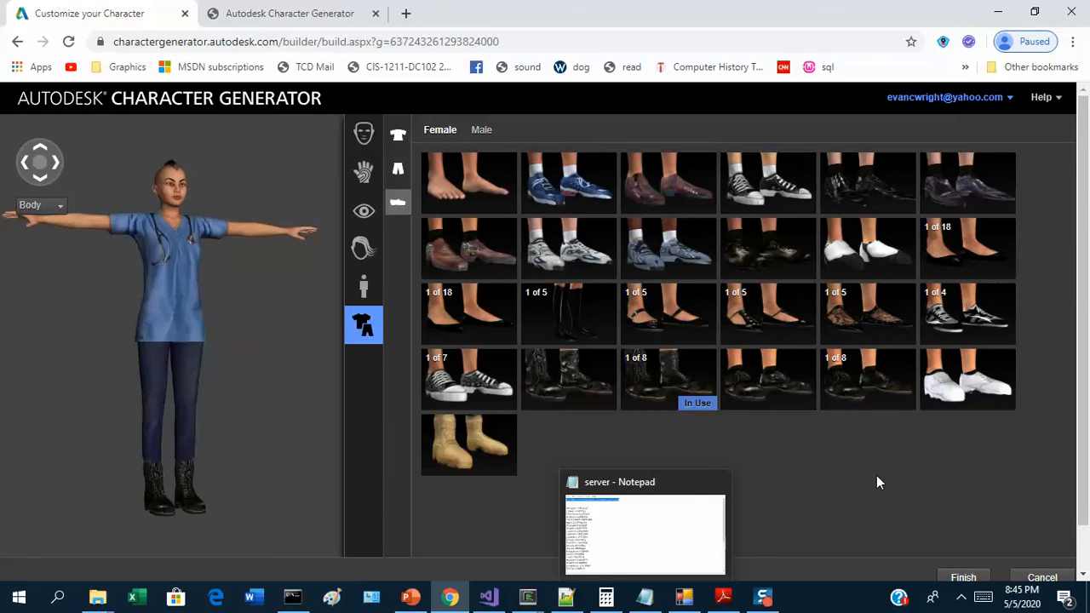
click(857, 391)
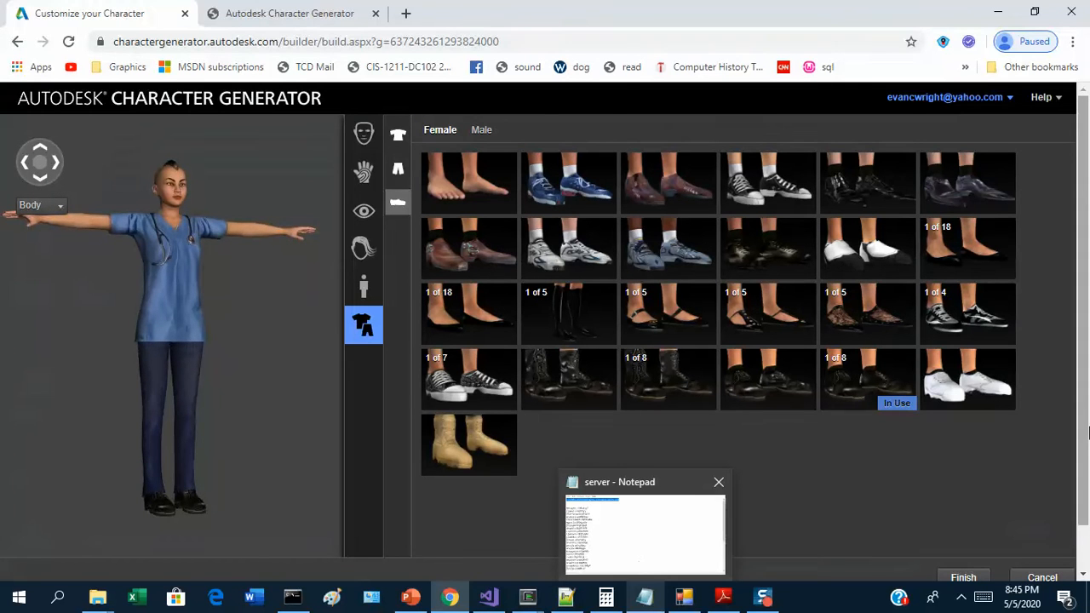
scroll(1084, 374, down, 2)
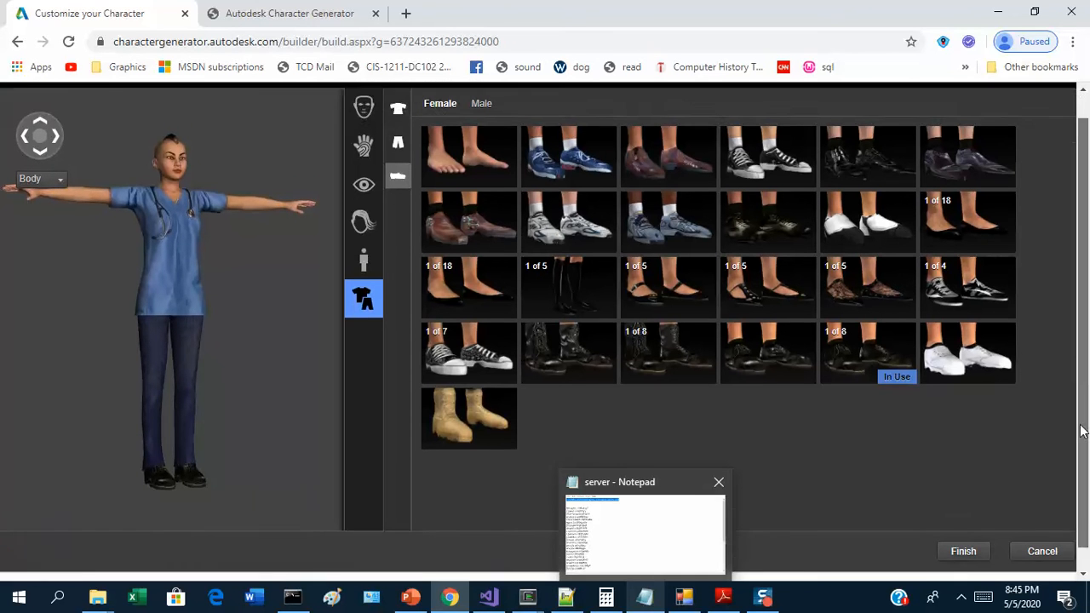
click(719, 482)
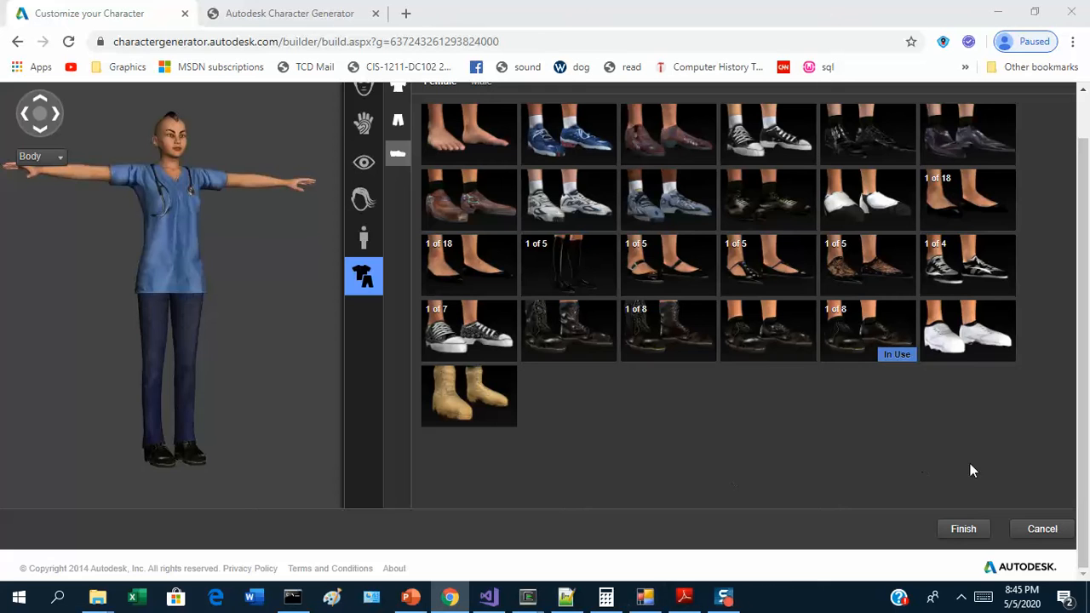
- Finish the customization and save the character as DrMohawk
click(964, 528)
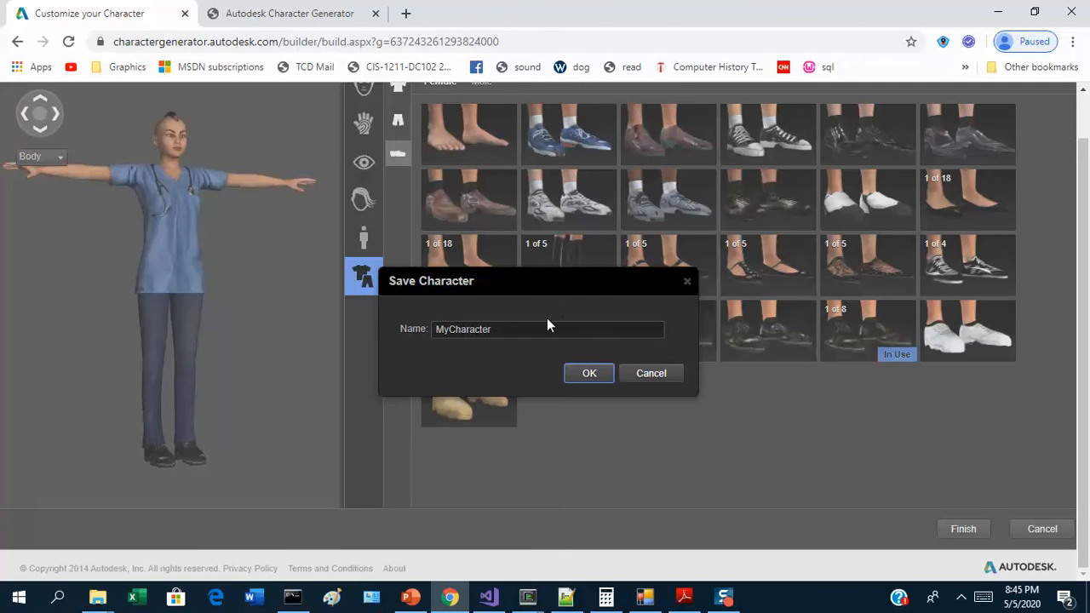
triple_click(524, 328)
key(BackSpace)
text(Mohawek)
key(Home)
text(Dr)
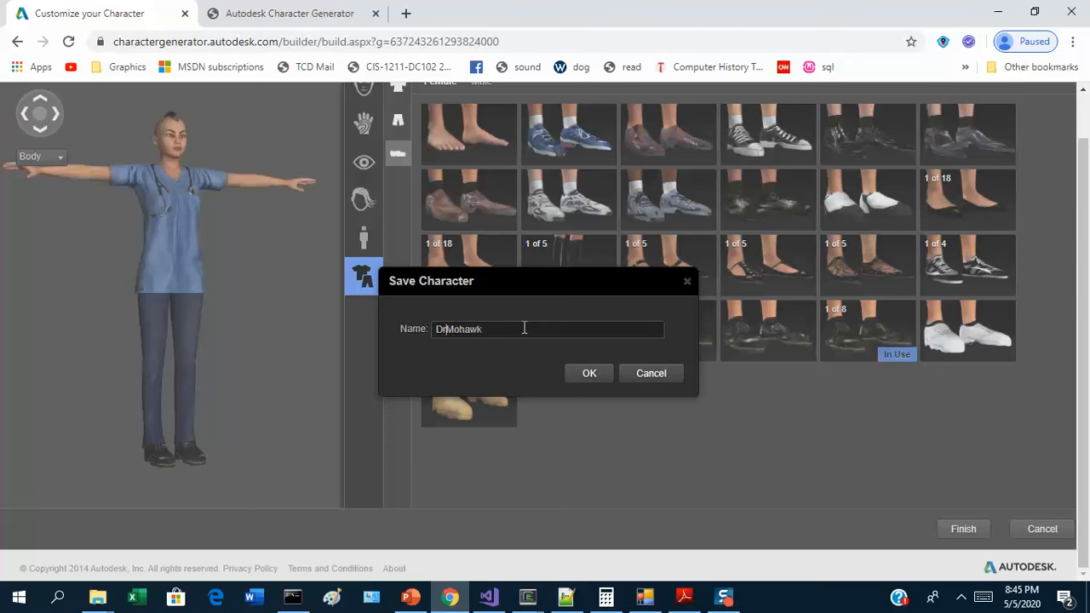
click(593, 372)
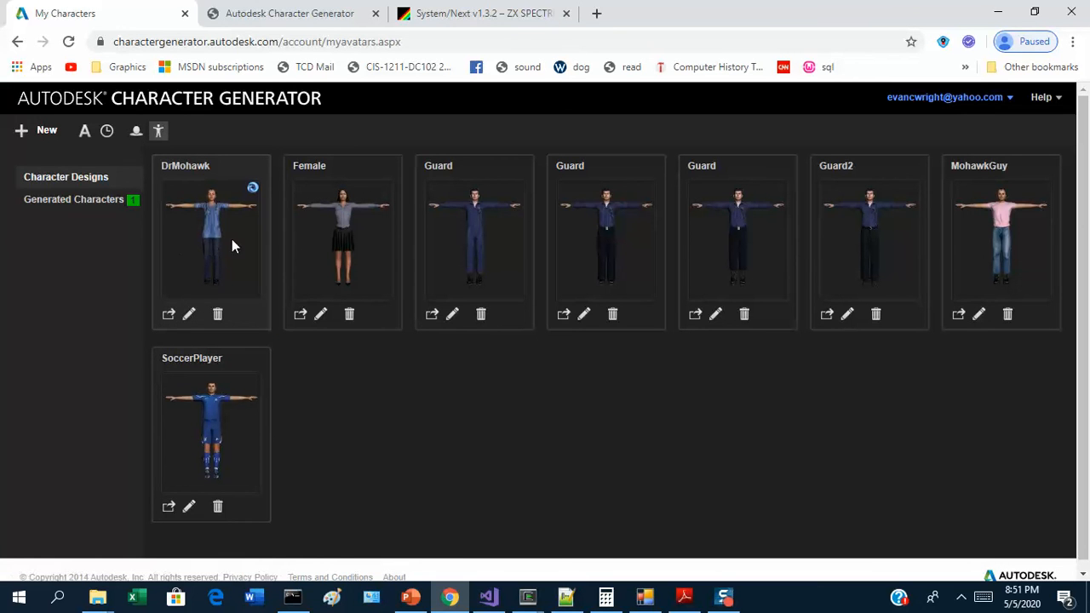
- Try to generate the DrMohawk character with the Unity (.fbx) output enabled alongside Generic .fbx
click(168, 314)
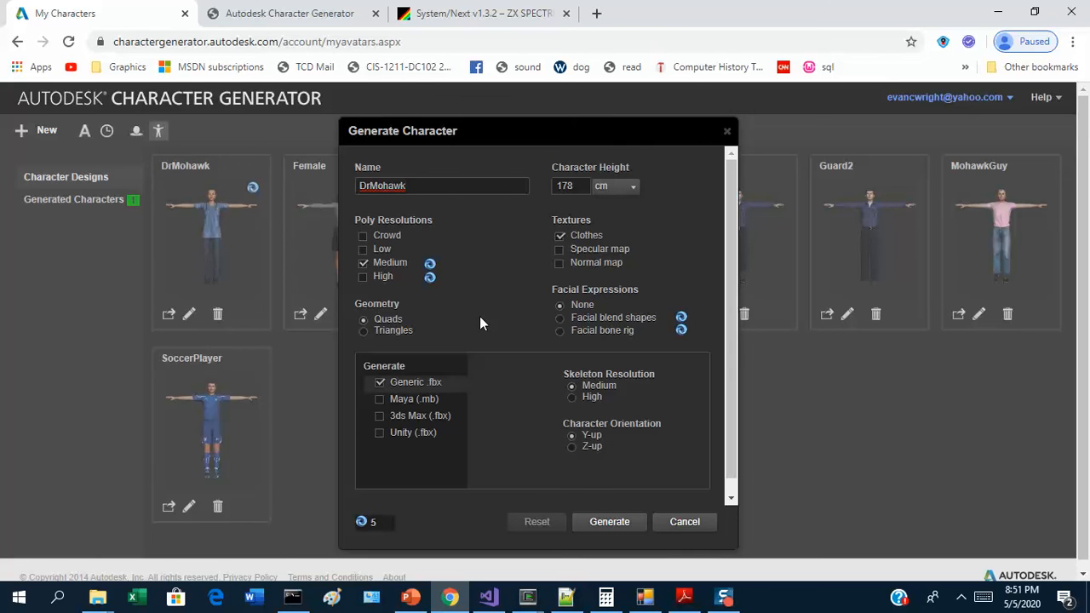
click(380, 433)
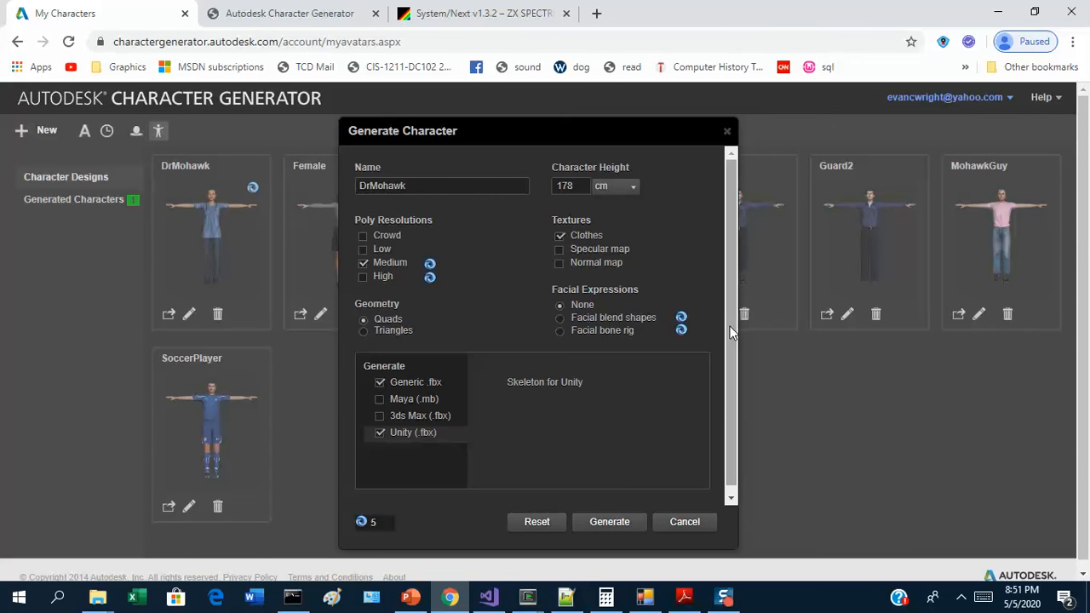
click(611, 528)
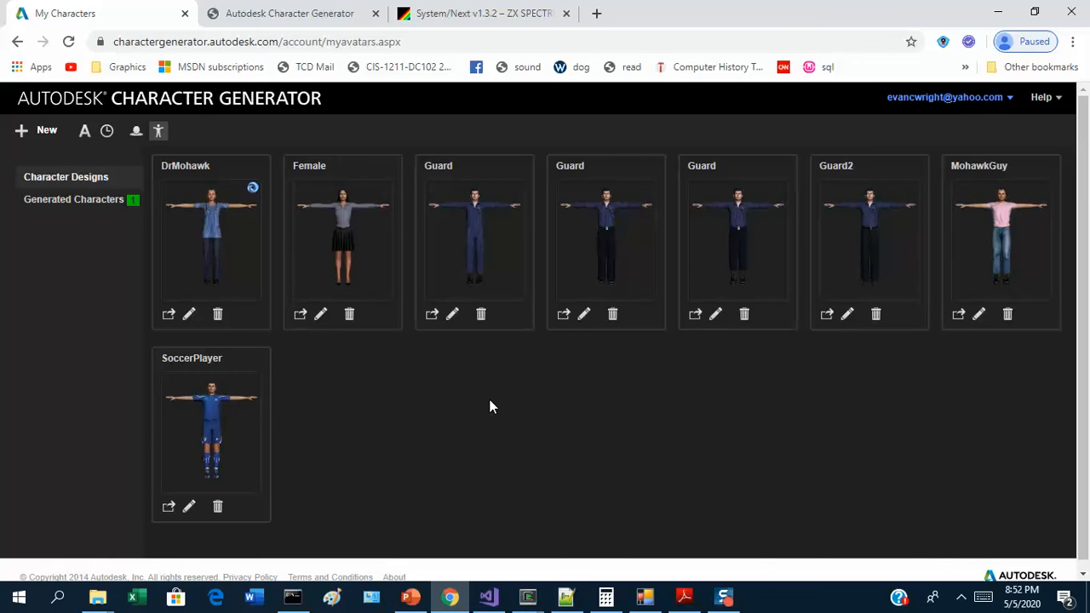
- Reopen the DrMohawk design for editing and replace its premium skin with the free light female skin with pale lips
mouse_move(252, 191)
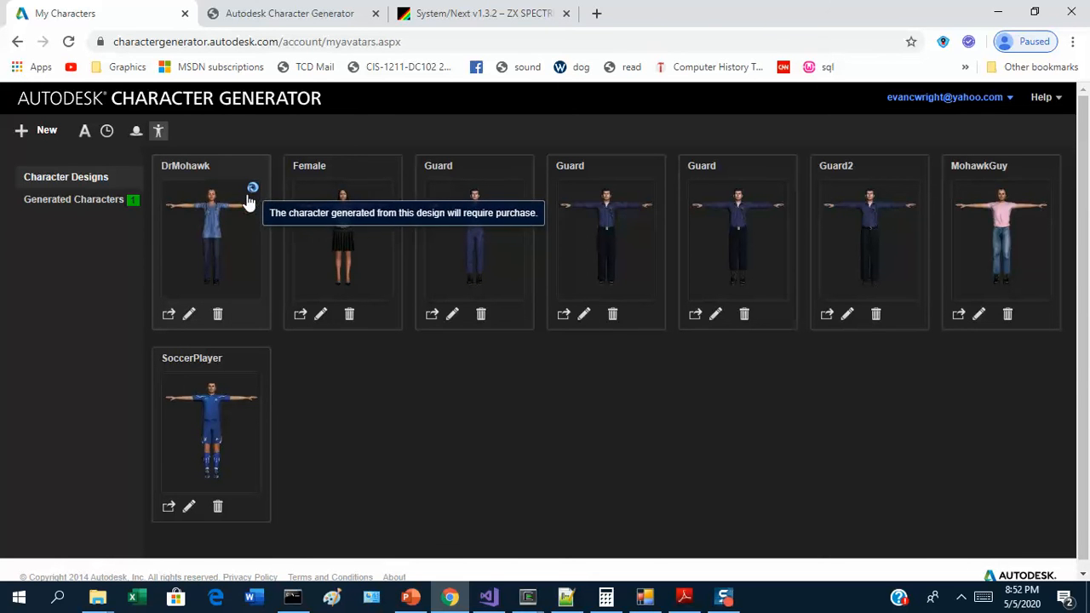
click(186, 319)
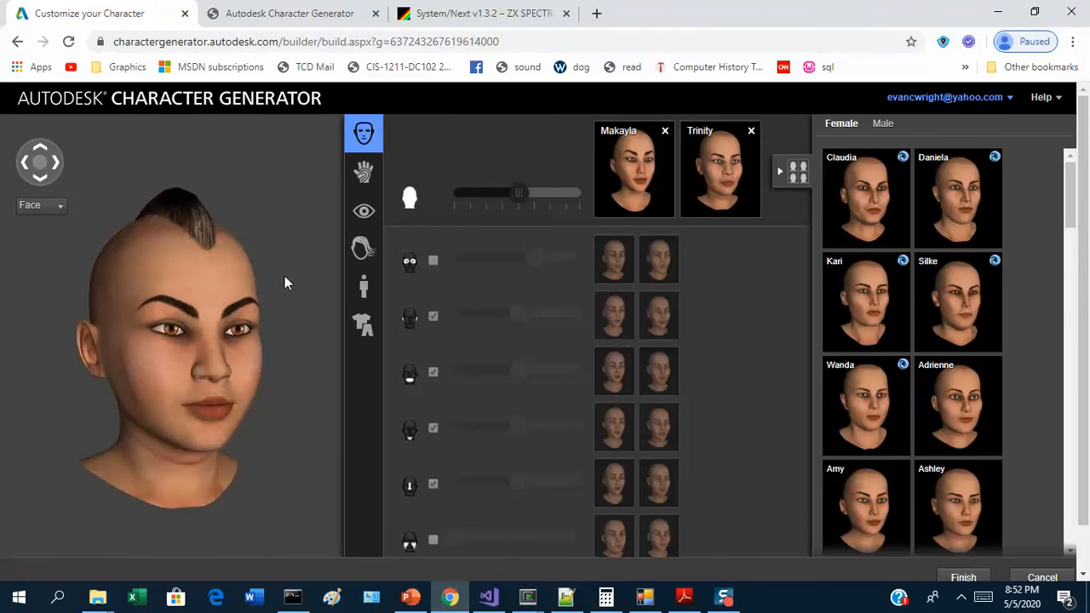
click(364, 172)
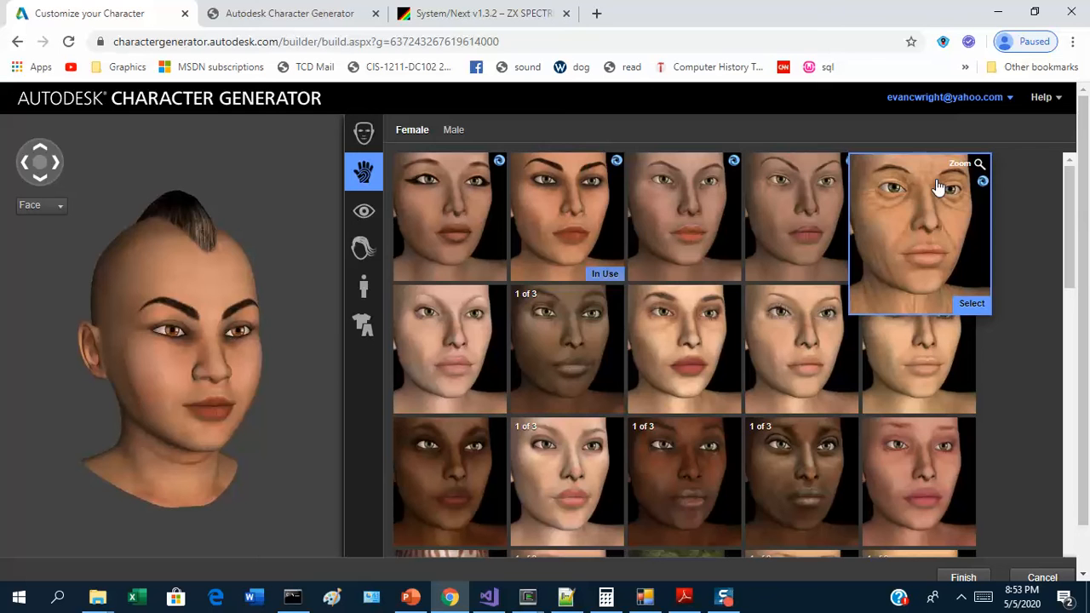
mouse_move(615, 168)
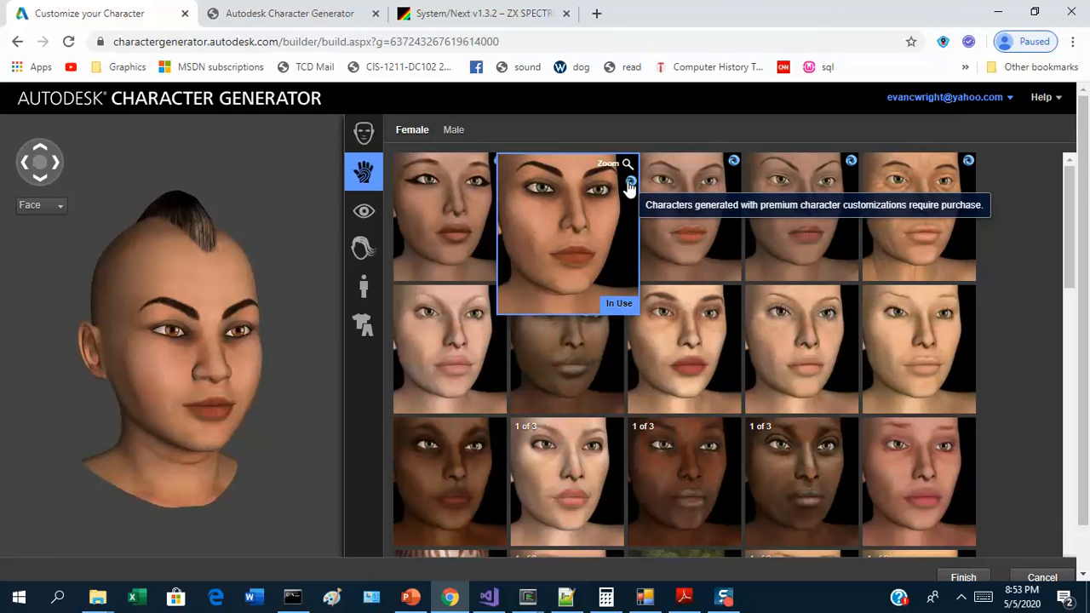
mouse_move(910, 336)
click(928, 360)
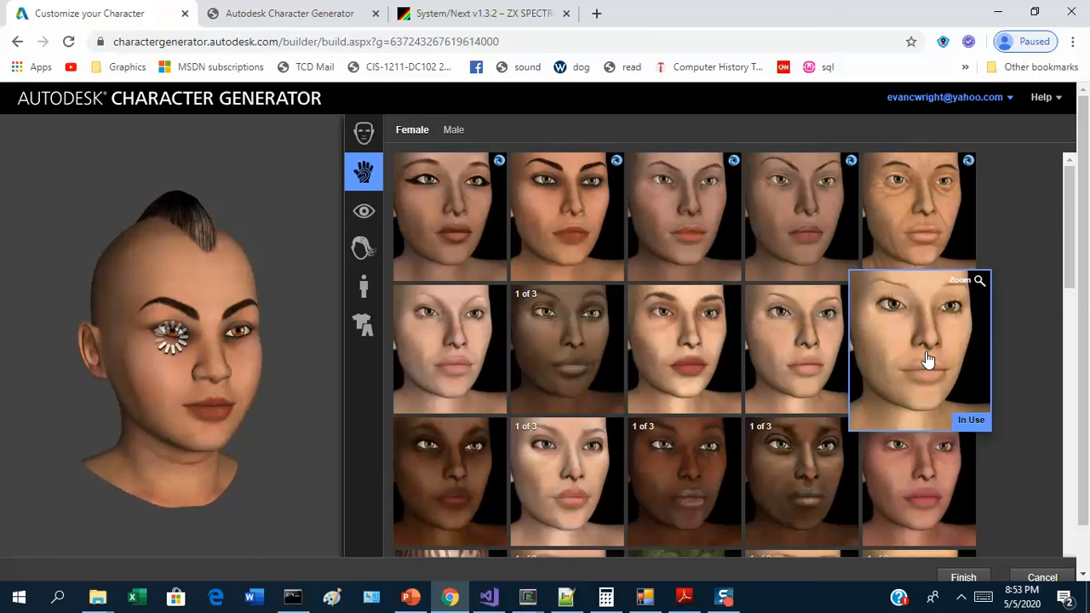
mouse_move(621, 160)
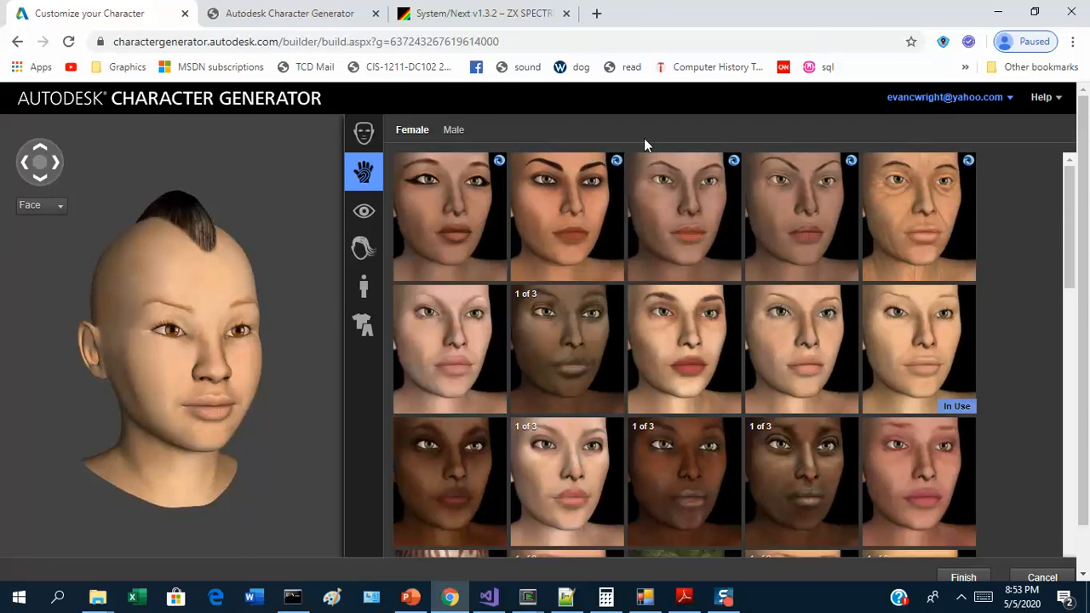
- Check the character's eye color, hair, body and clothing choices for premium customizations
click(364, 216)
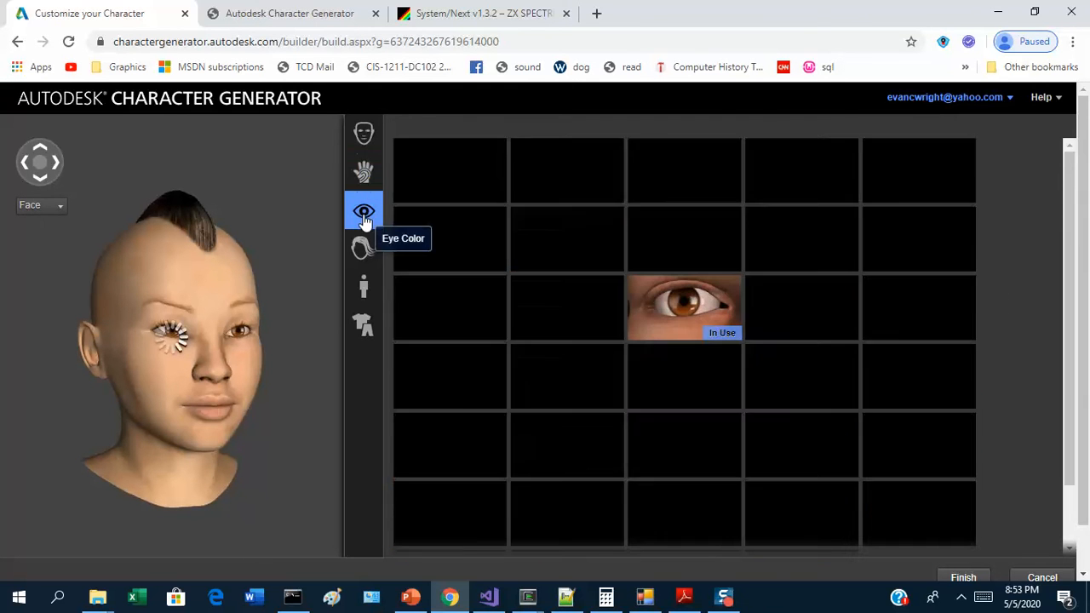
click(365, 252)
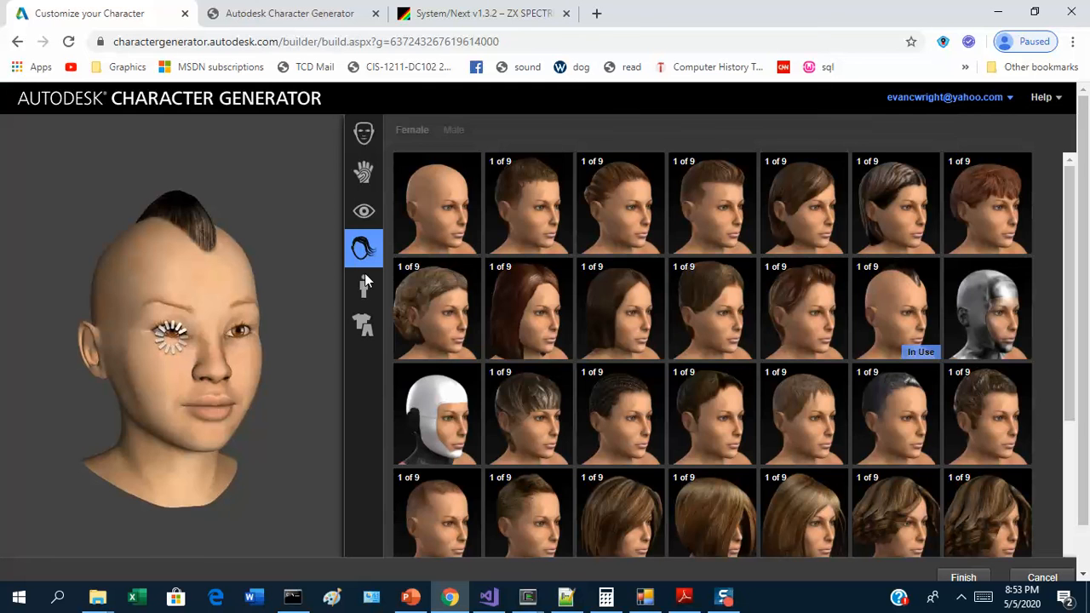
click(368, 294)
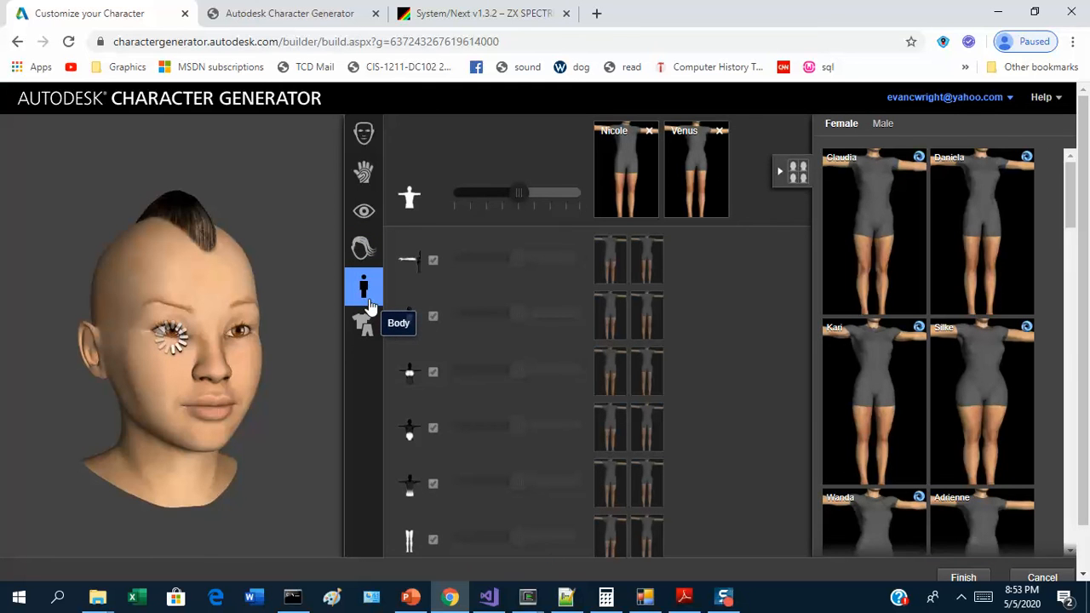
click(365, 328)
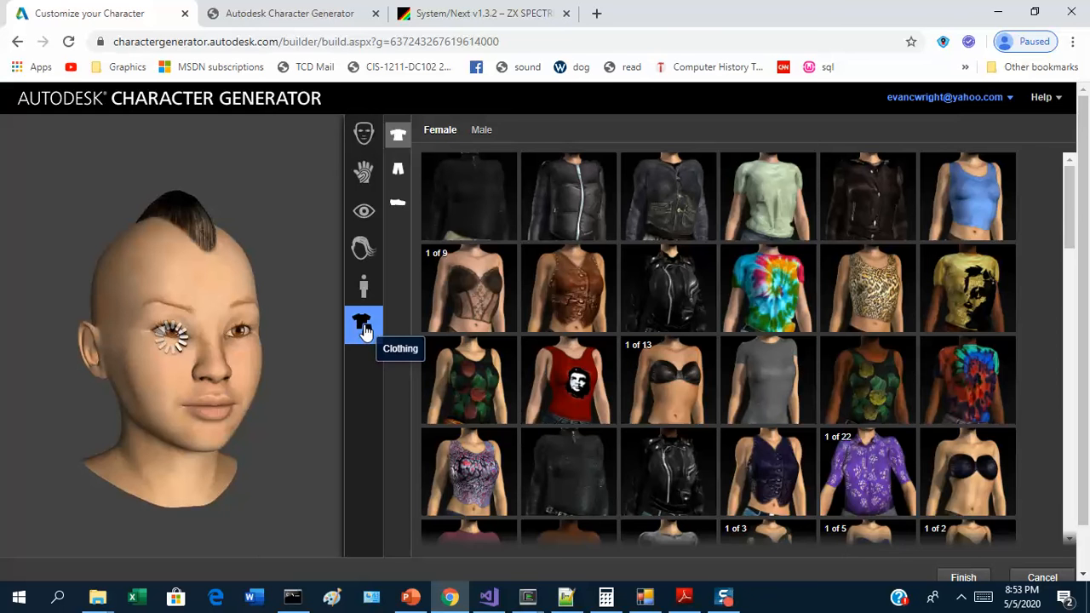
drag(1079, 240, 1078, 528)
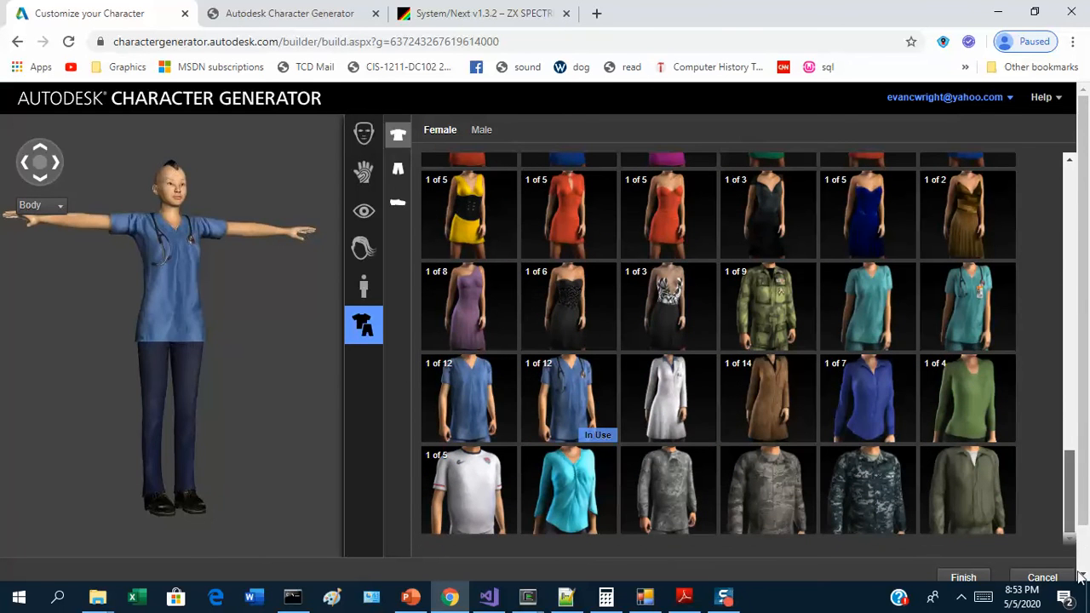
- Finish and save the revised DrMohawk design, and delete the original design that requires purchase
click(965, 580)
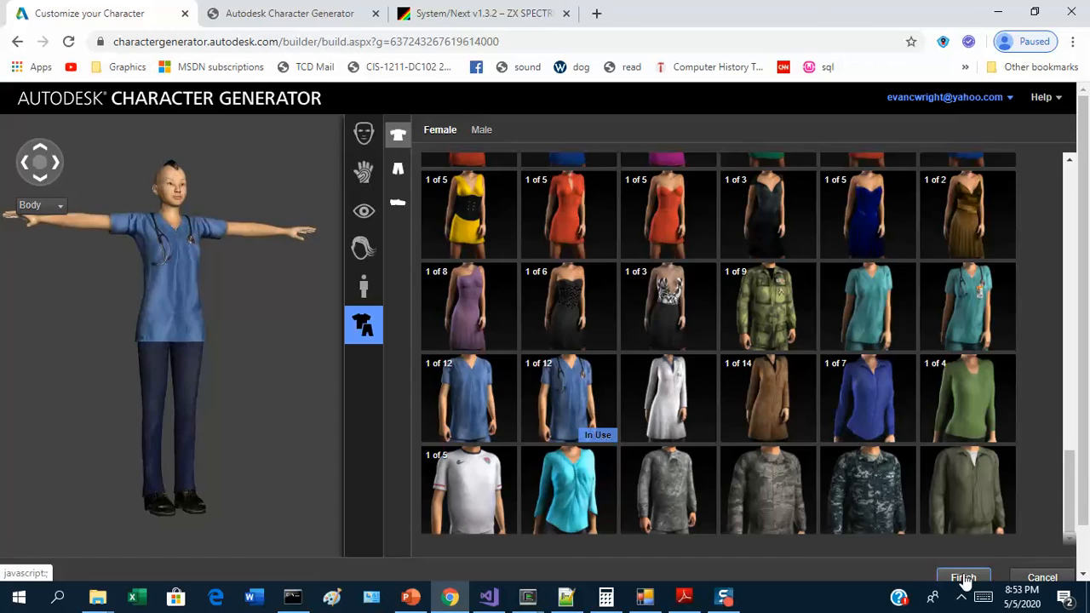
click(587, 374)
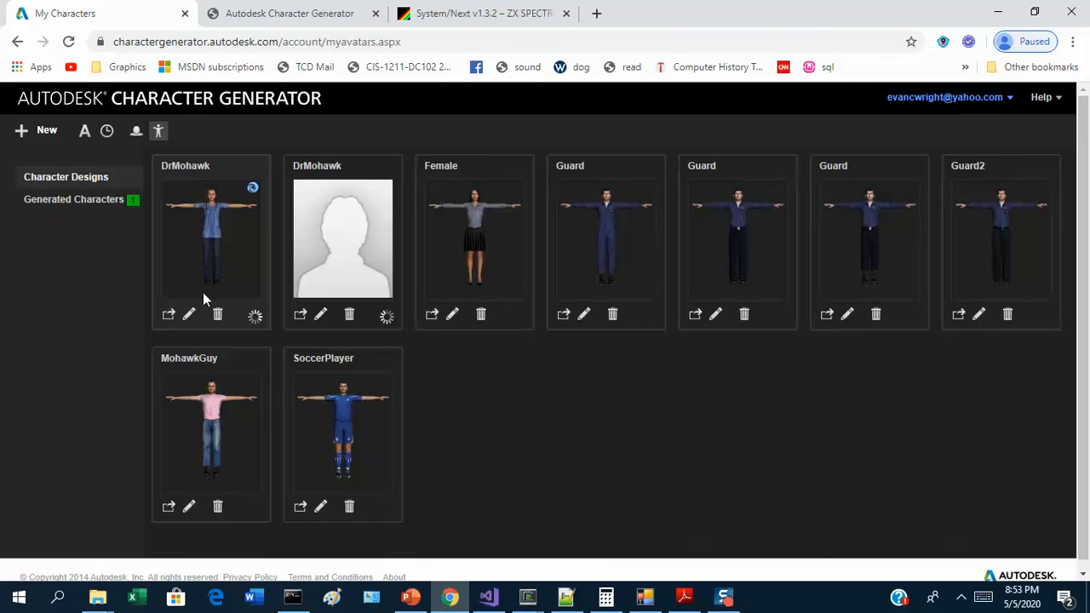
click(218, 317)
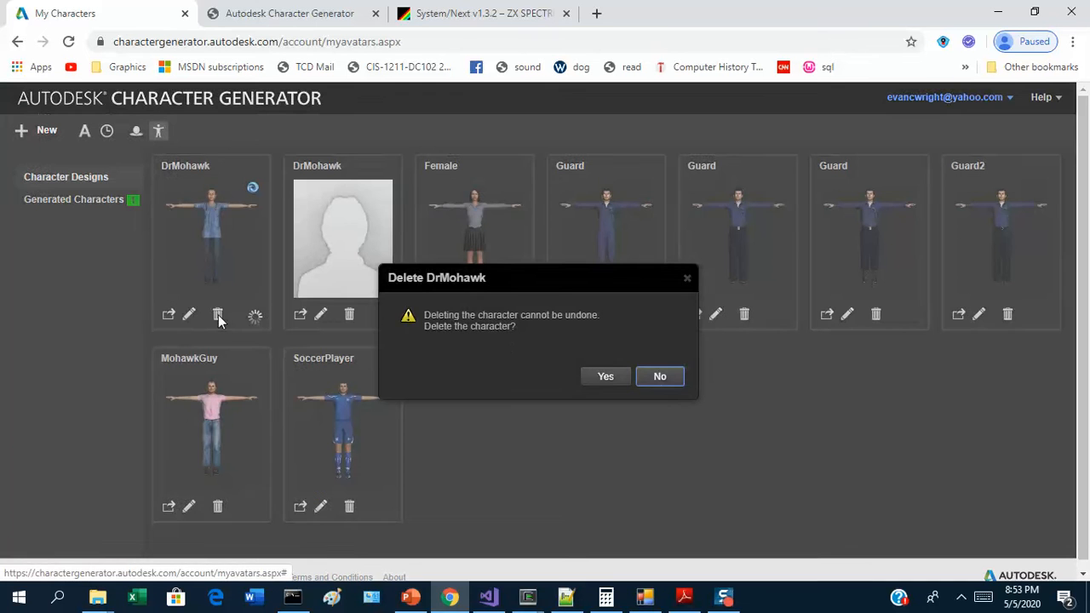
click(605, 377)
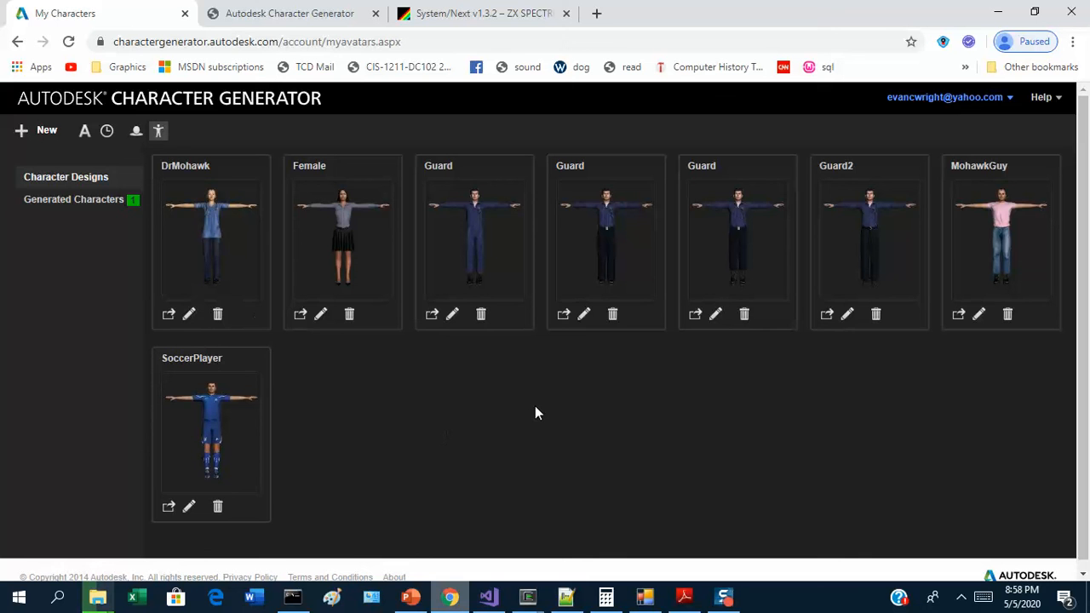
- Try to generate the revised DrMohawk at Medium poly resolution as Generic .fbx and Unity (.fbx)
click(168, 315)
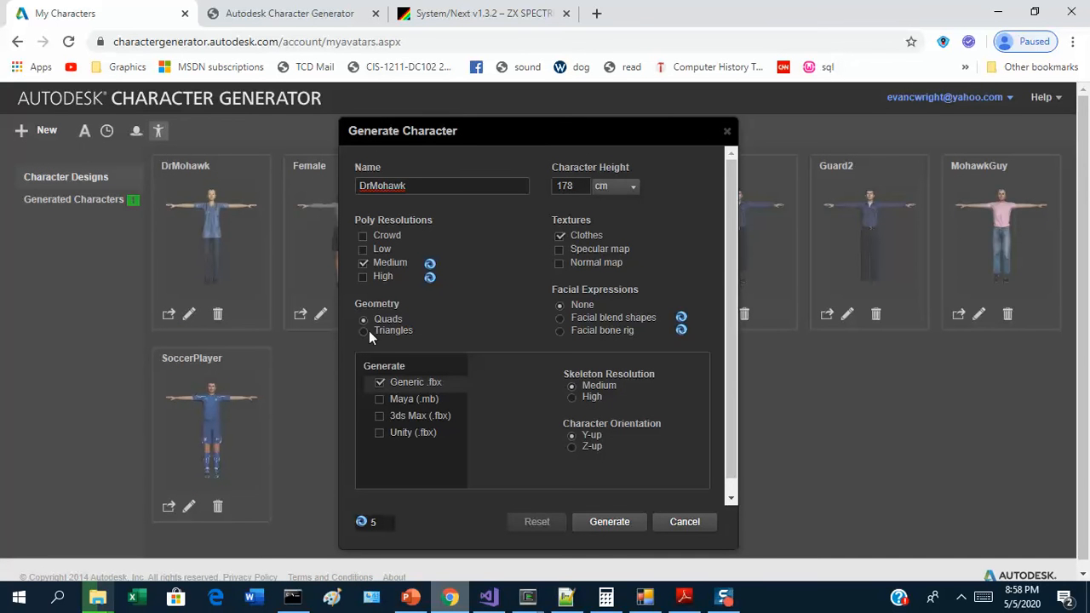
click(380, 434)
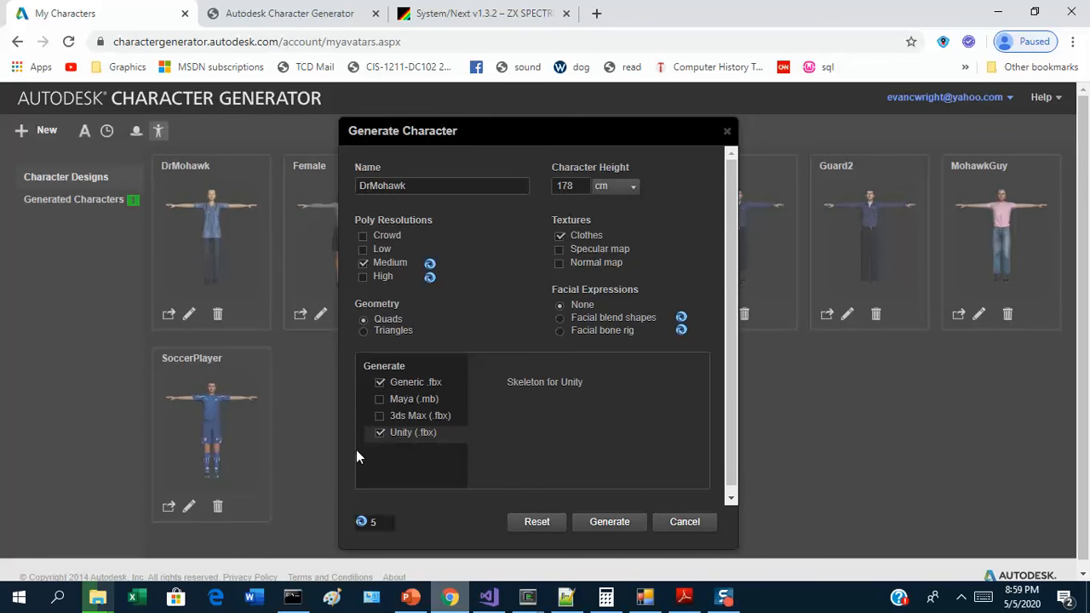
click(623, 525)
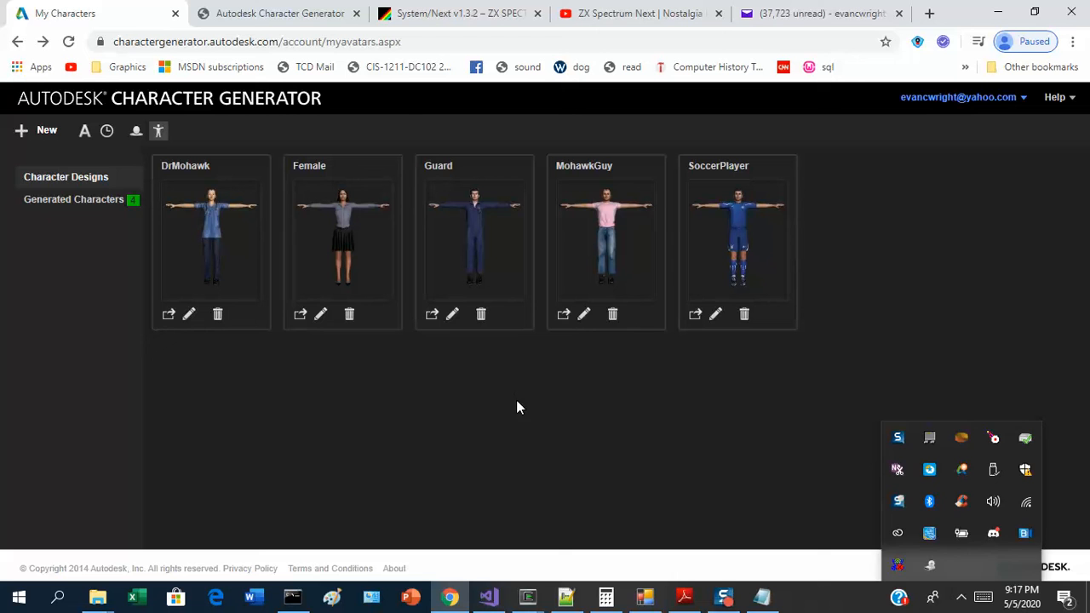
- Examine the generated characters and compare the purchase markers and poly resolutions of the DrMohawk entries
click(787, 470)
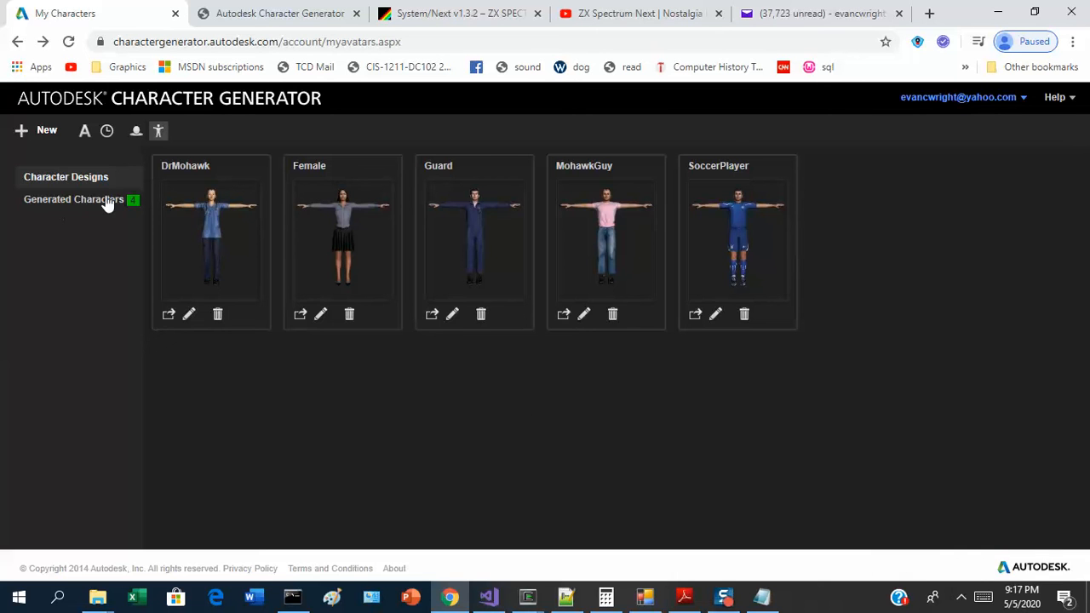
click(76, 199)
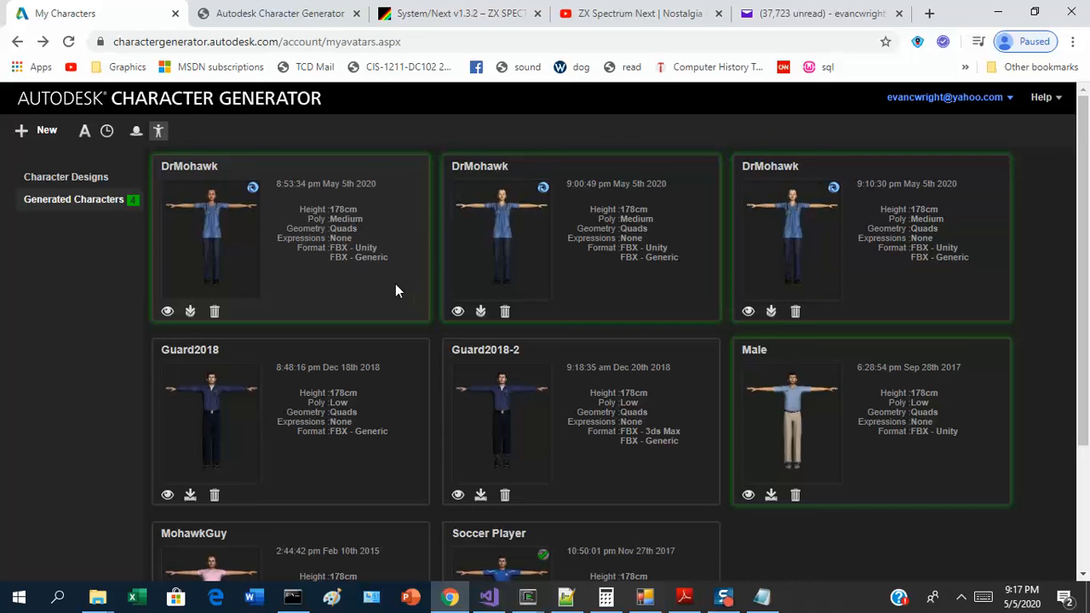
mouse_move(252, 194)
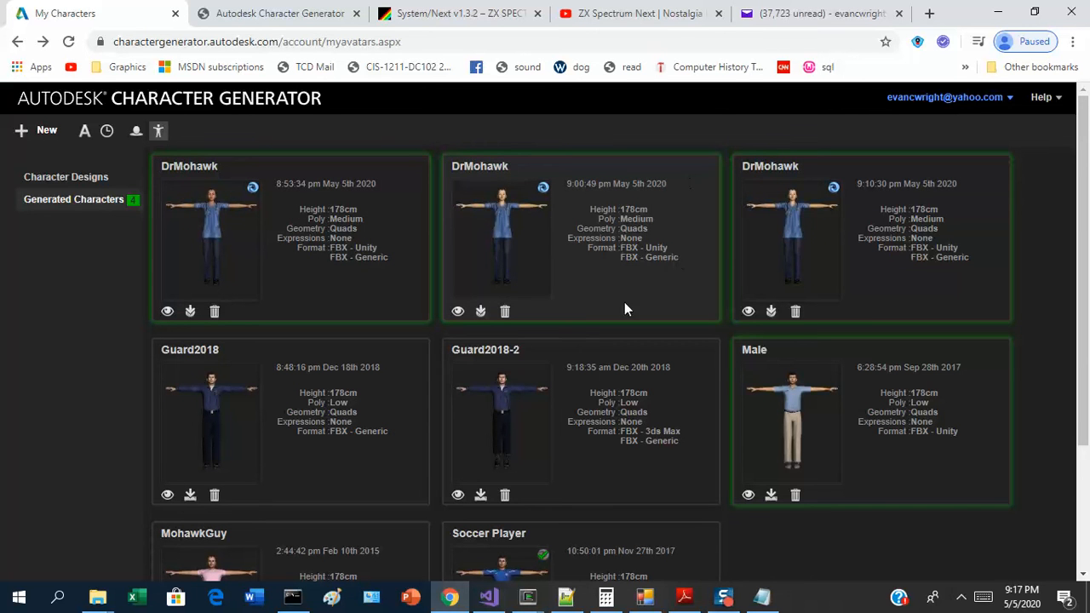
drag(1086, 303, 1071, 456)
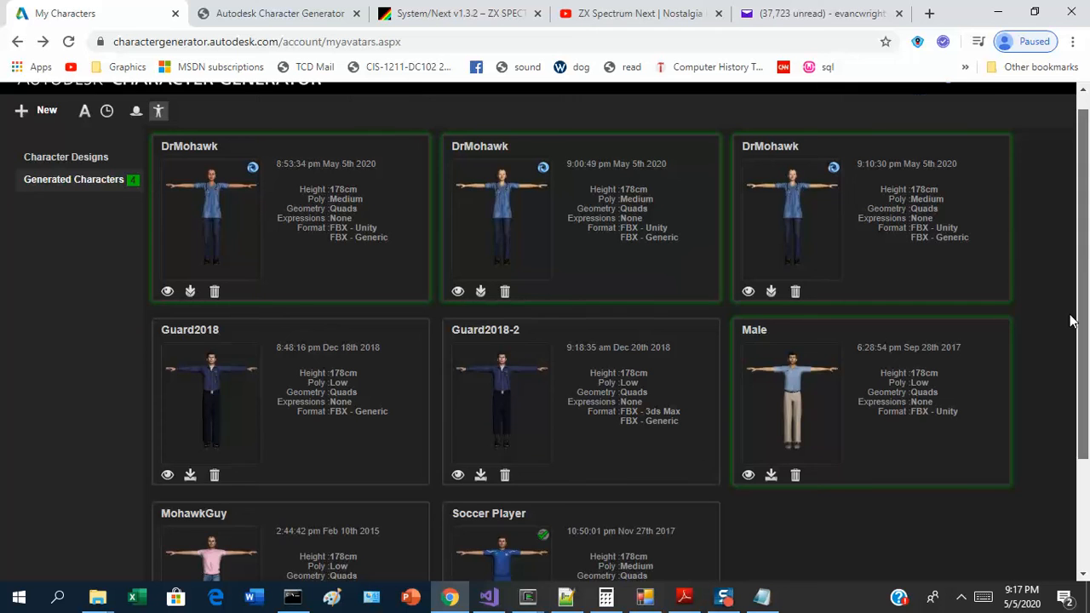
scroll(1070, 289, up, 1)
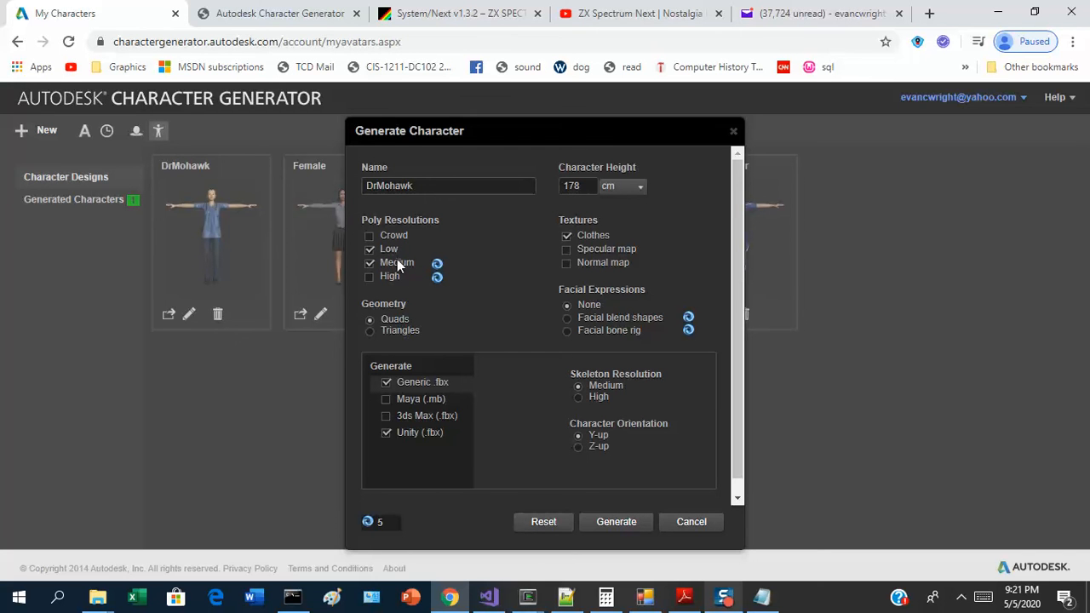
- Generate DrMohawk at Low poly resolution only, with Medium turned off, and download the generated character
click(369, 263)
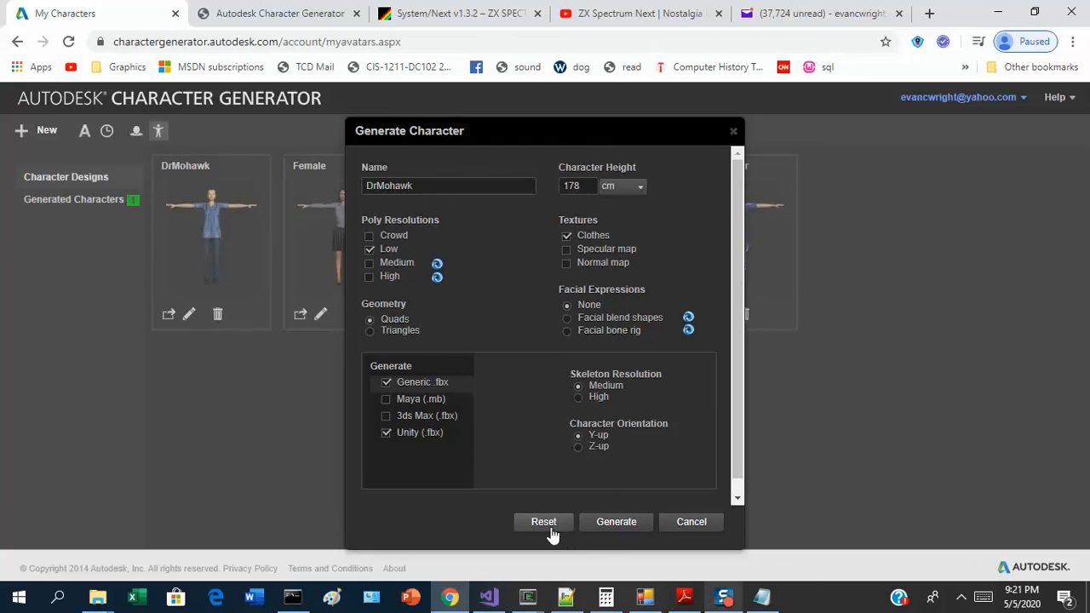
click(638, 522)
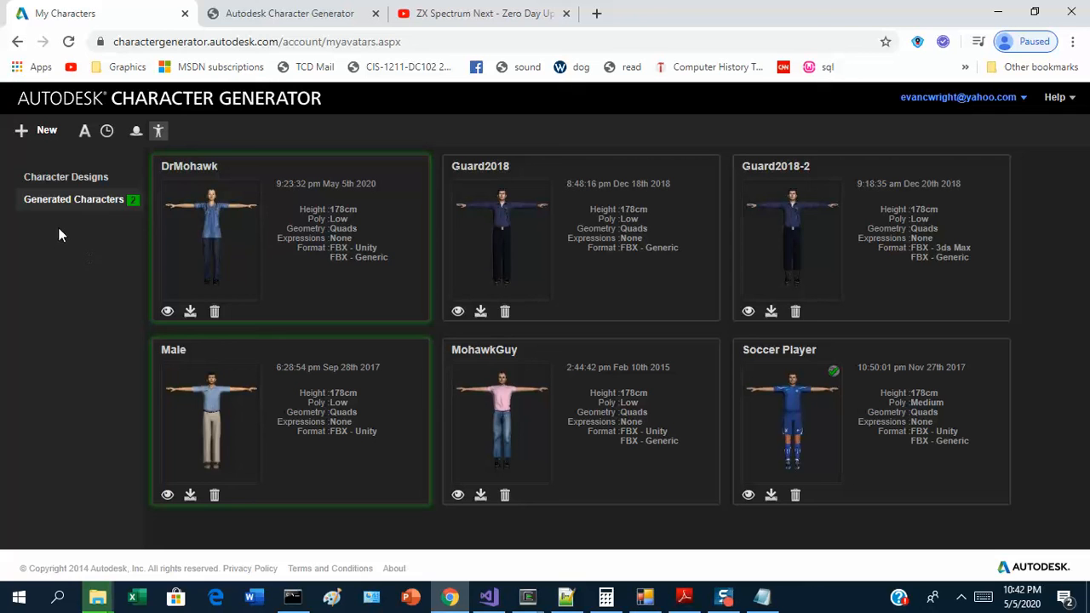
click(190, 314)
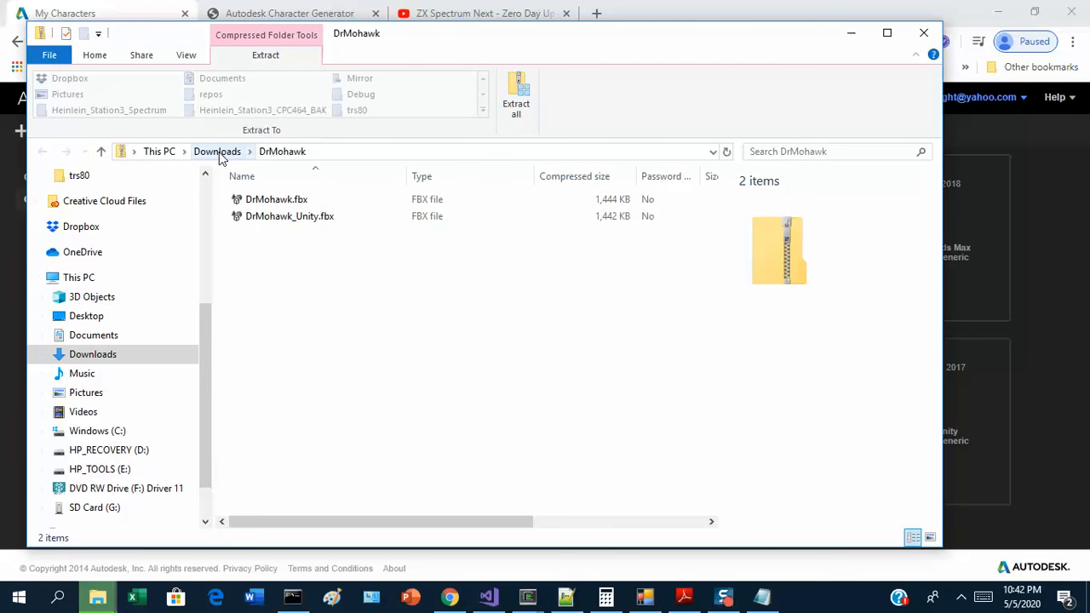
- Extract the downloaded DrMohawk zip into a DrMohawk folder inside Downloads
click(218, 152)
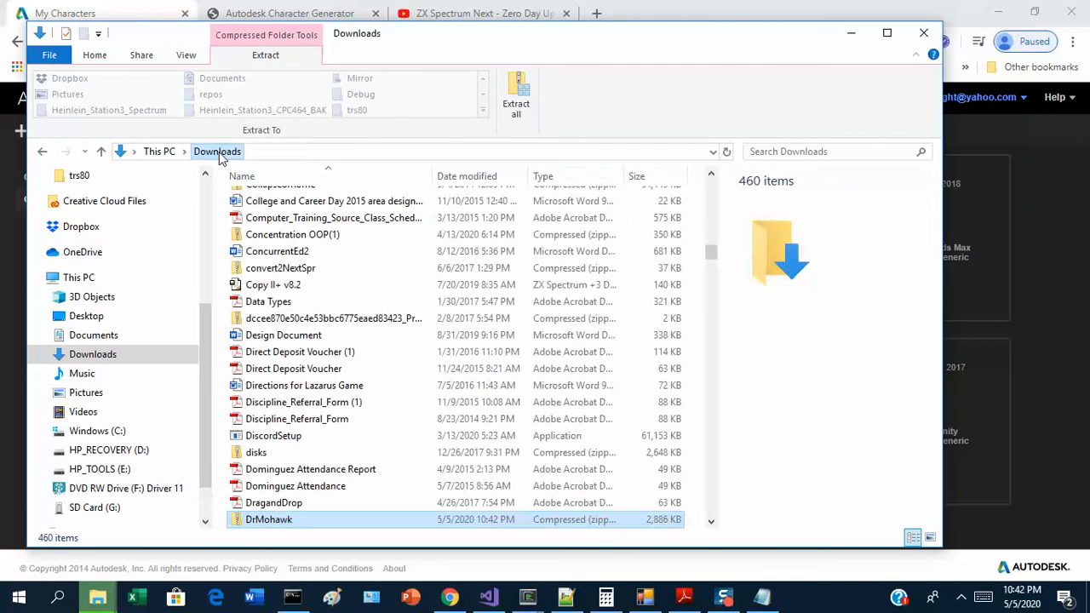
right_click(269, 520)
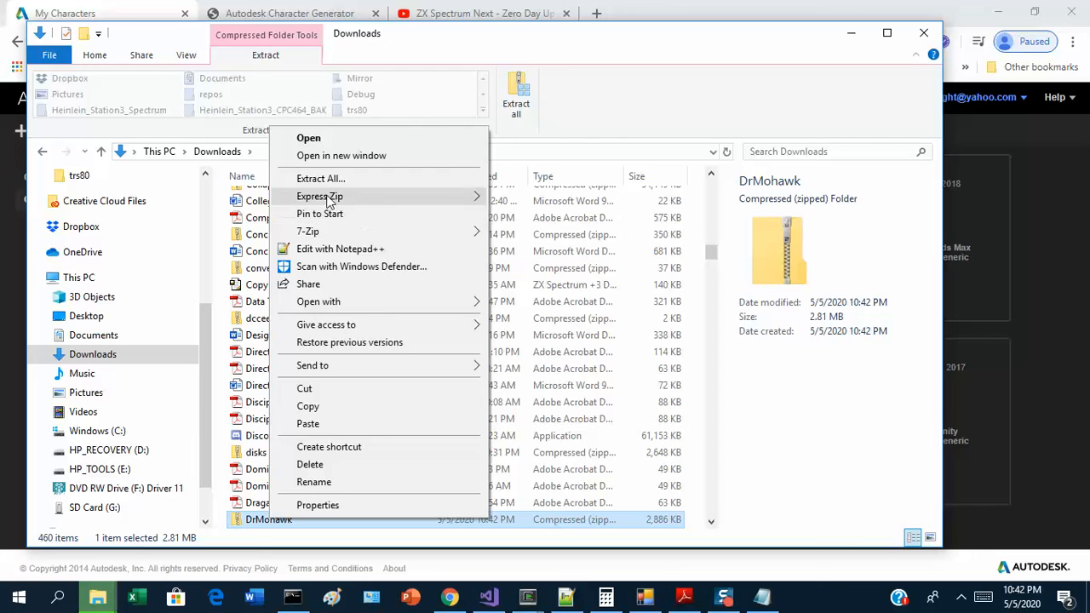
click(321, 178)
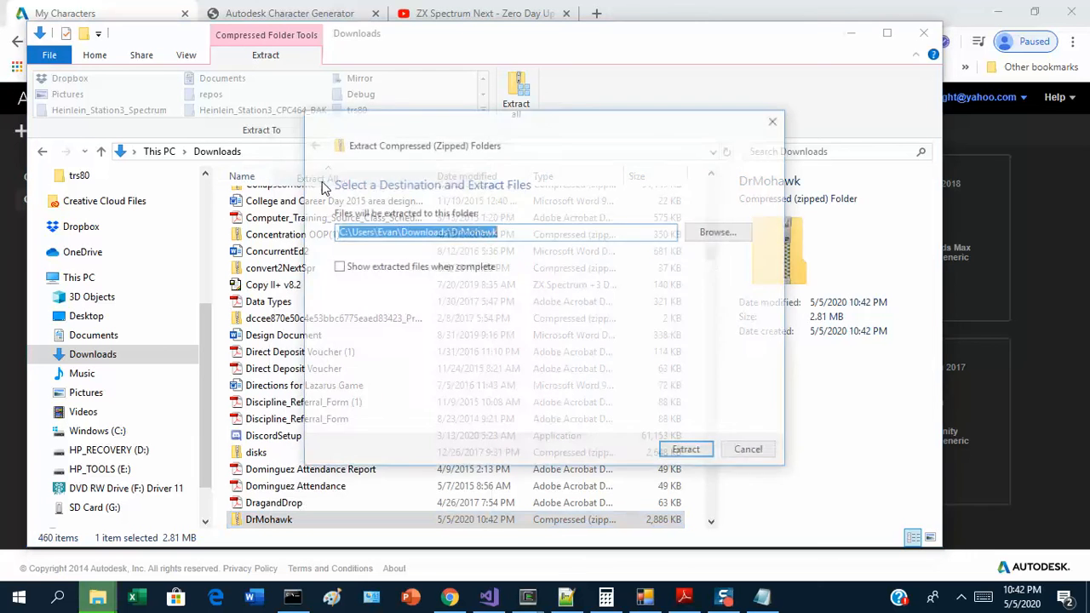
click(694, 450)
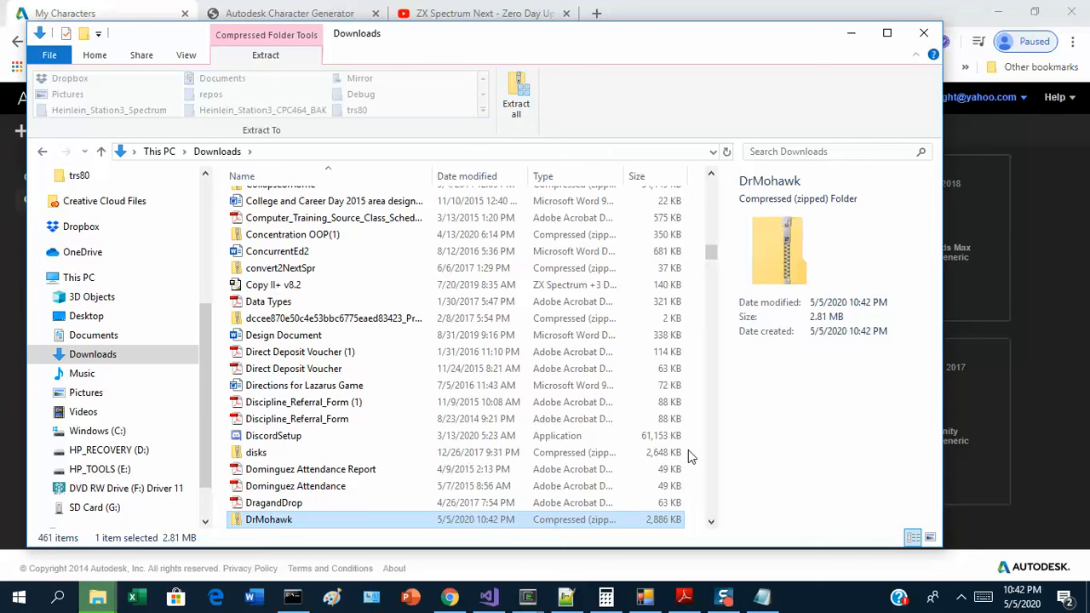
- Search Downloads for "Drm", open the extracted DrMohawk folder and select DrMohawk_Unity.fbx
click(777, 152)
text(Drm)
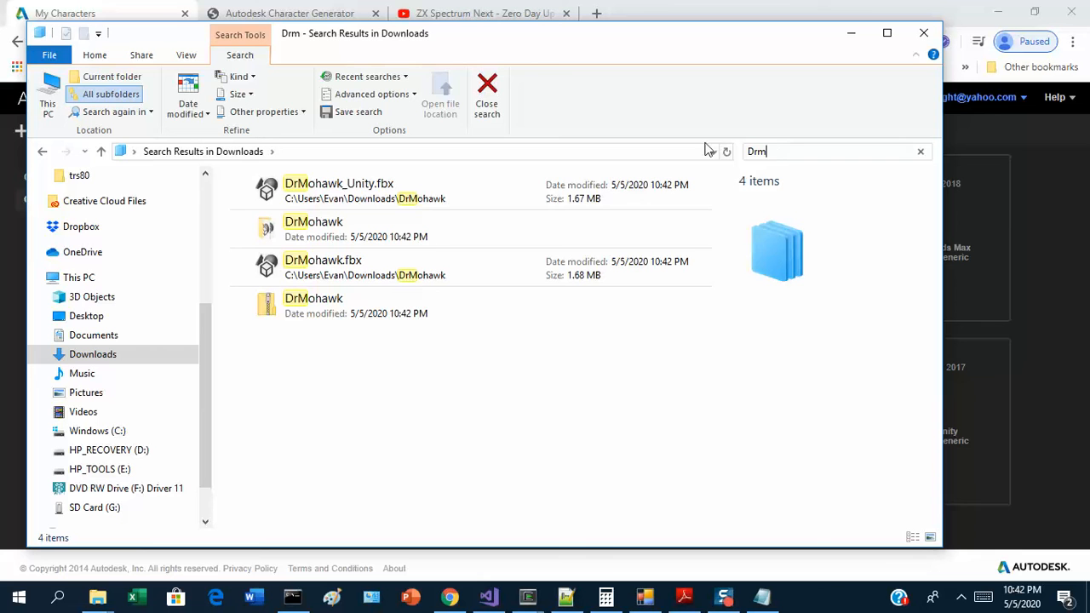
click(503, 224)
double_click(503, 224)
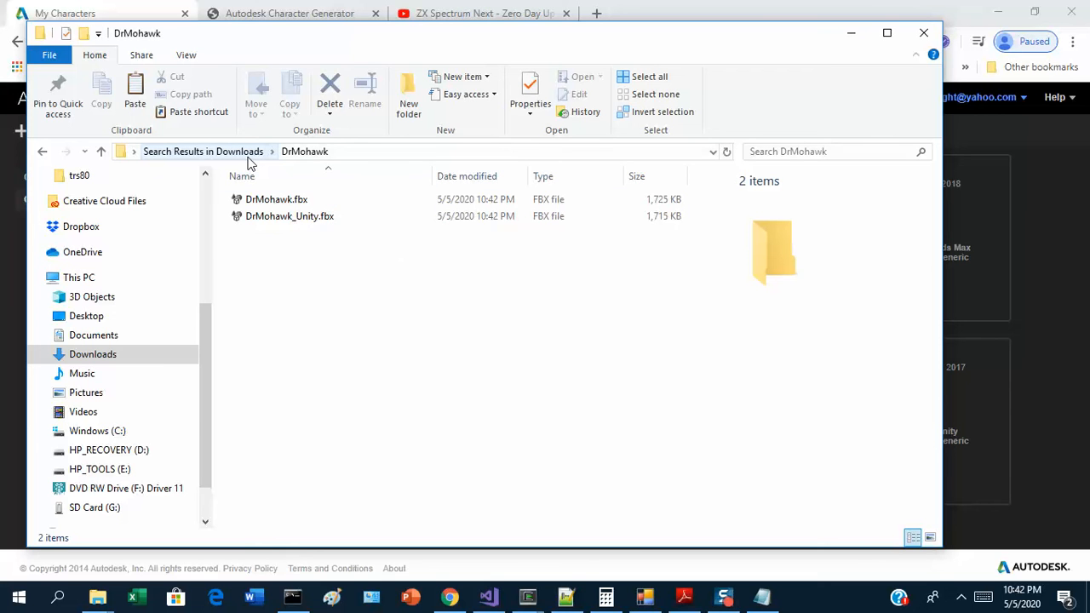
click(289, 219)
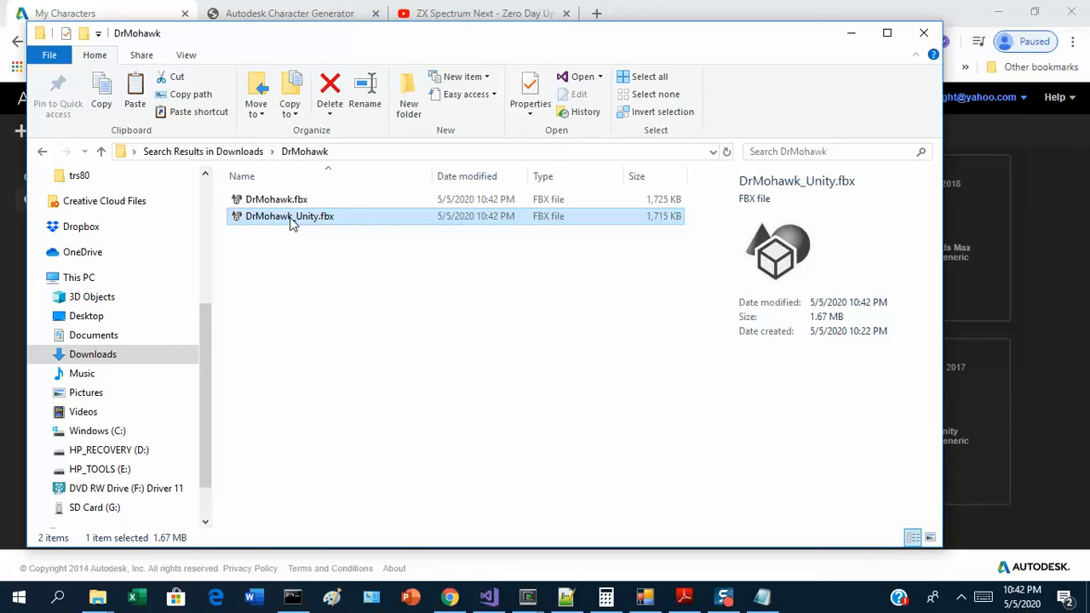